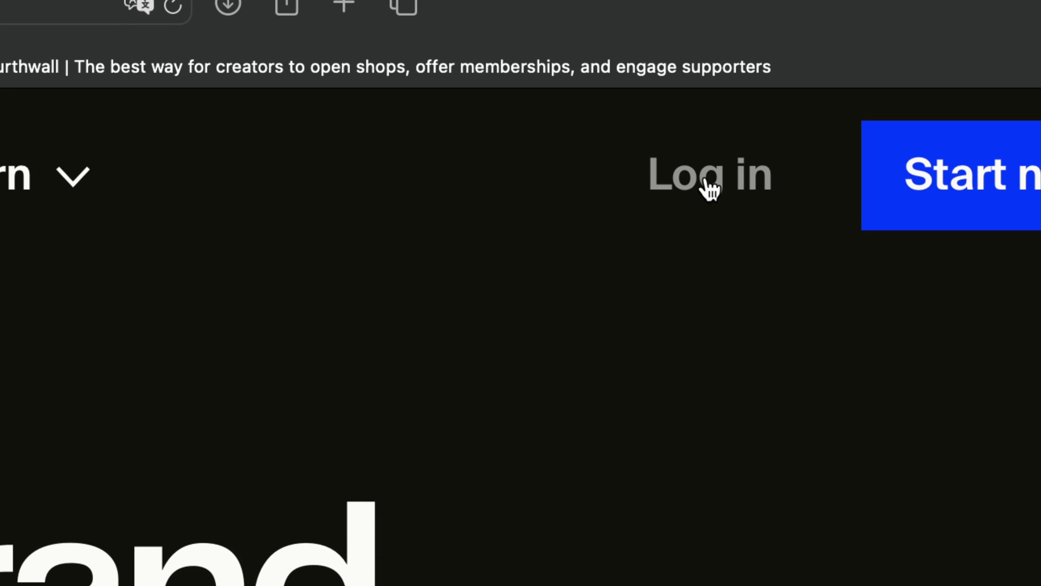
Go to Fourthwall's sign-in page to start logging in.
{"action": "left_click", "coordinate": [707, 182]}
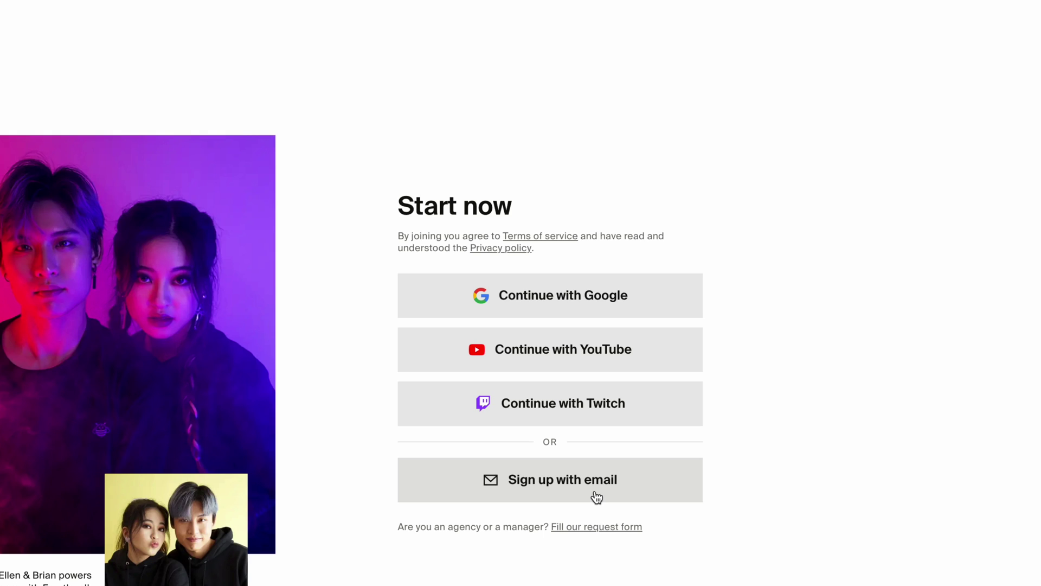
Sign in with Google, continuing as the Tech & Design account.
{"action": "left_click", "coordinate": [567, 356]}
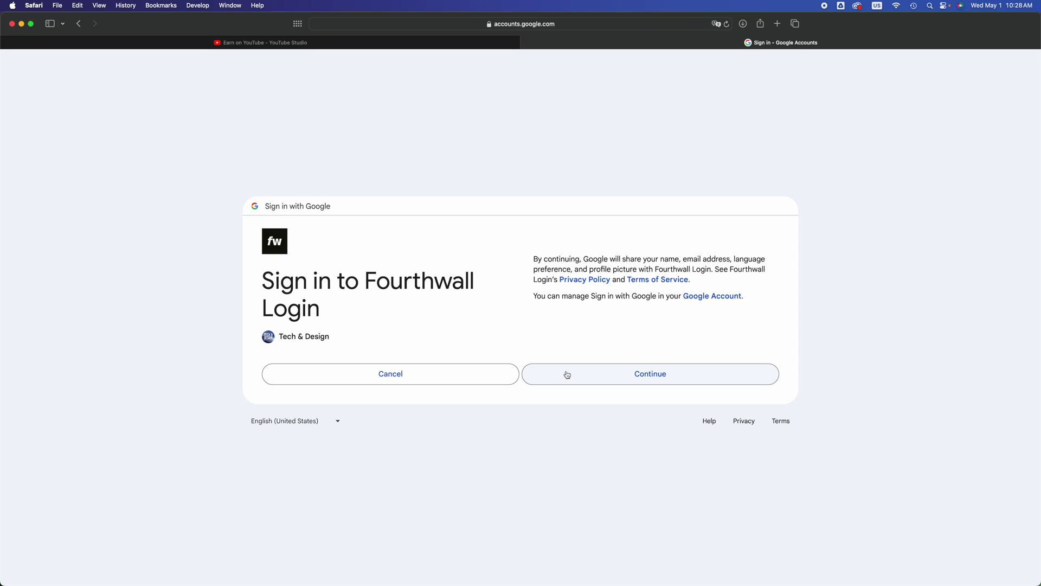
{"action": "left_click", "coordinate": [604, 380]}
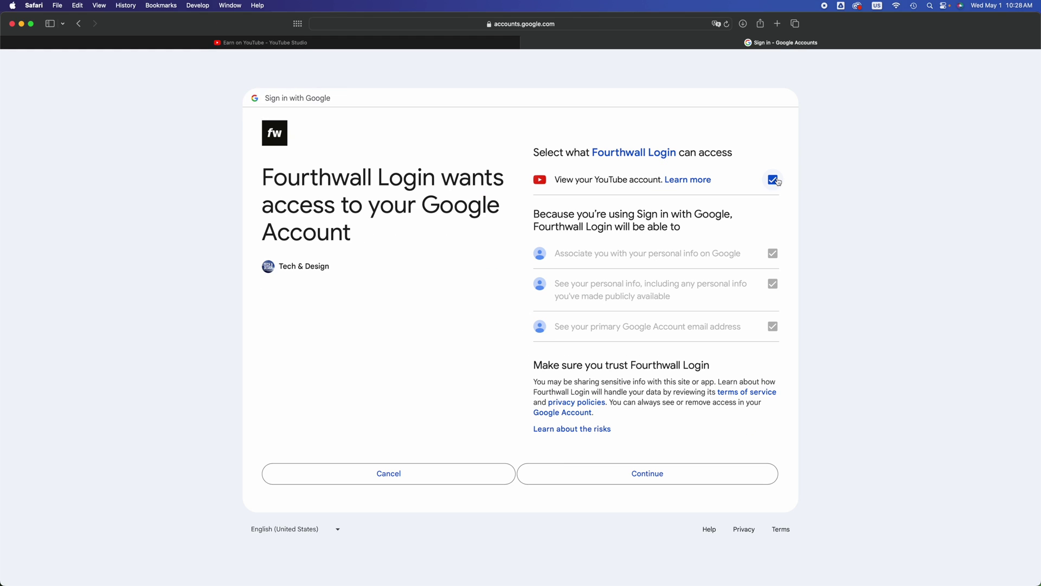
Grant Fourthwall account access, then start Connect YouTube from the launch checklist.
{"action": "left_click", "coordinate": [603, 475]}
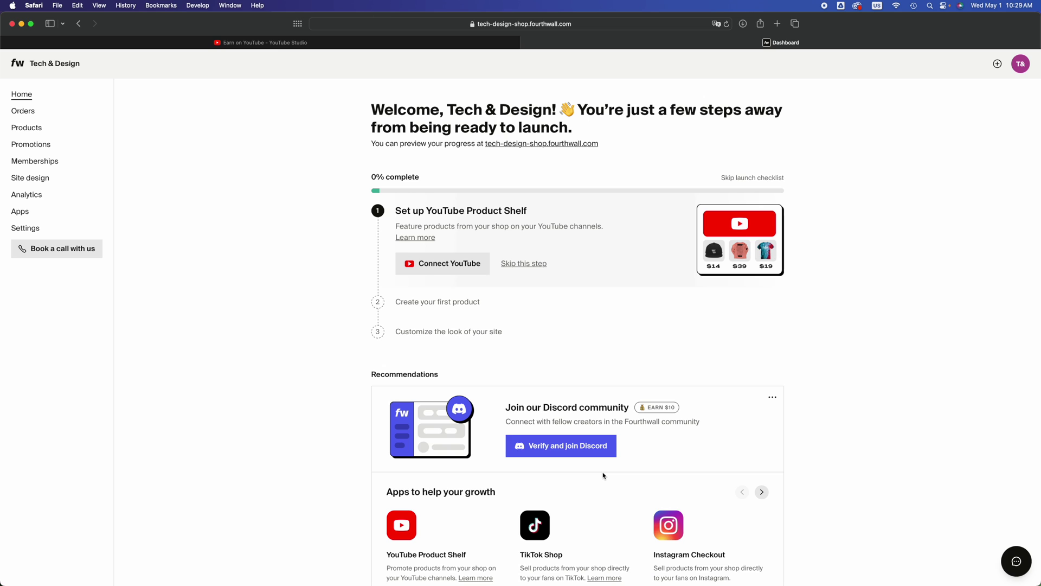
{"action": "key", "text": "super+equal"}
{"action": "key", "text": "super+equal"}
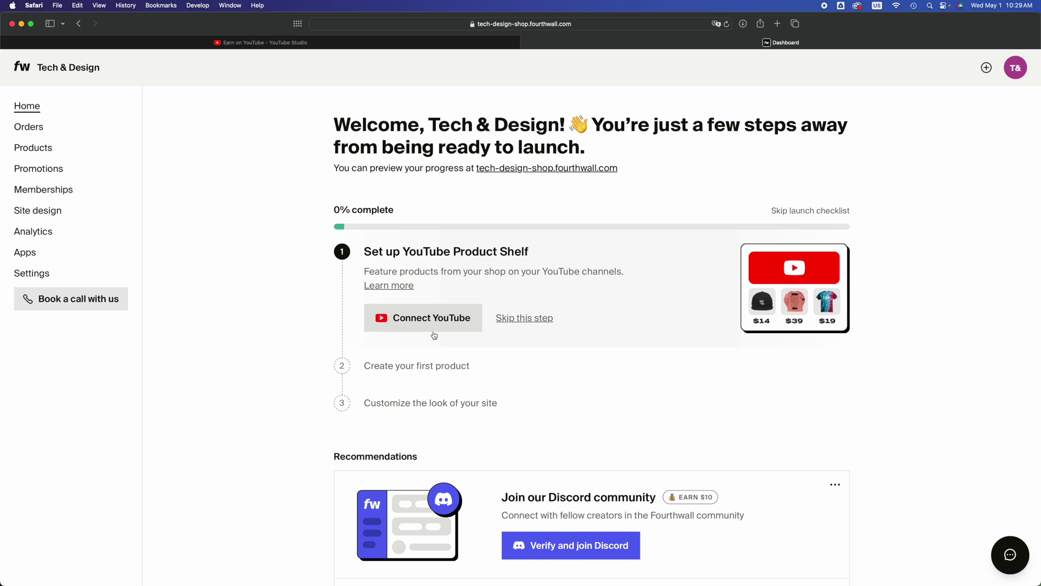
{"action": "scroll", "coordinate": [412, 271], "scroll_direction": "down", "scroll_amount": 5}
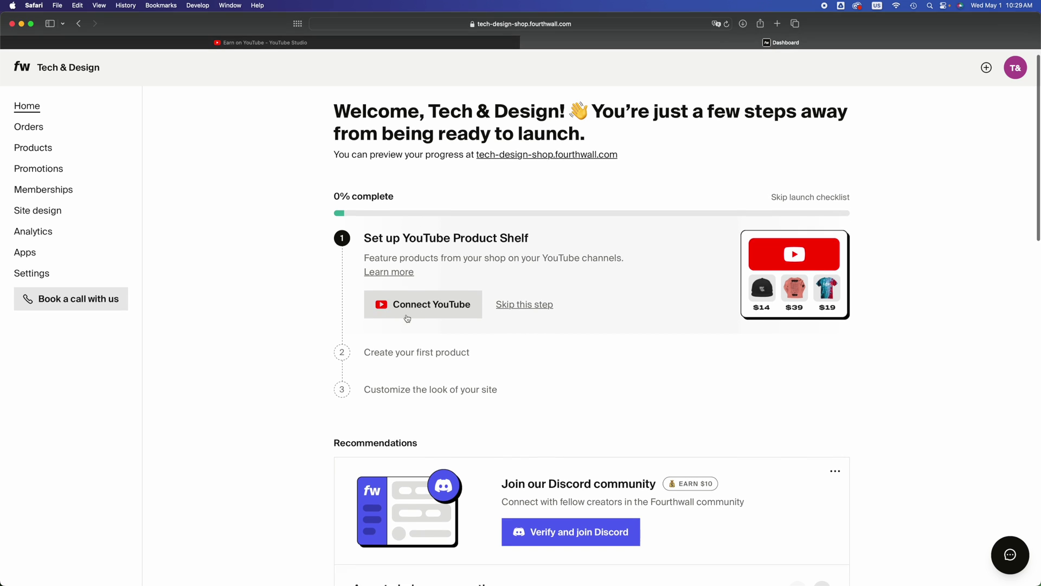
{"action": "scroll", "coordinate": [414, 258], "scroll_direction": "up", "scroll_amount": 4}
{"action": "scroll", "coordinate": [413, 257], "scroll_direction": "up", "scroll_amount": 1}
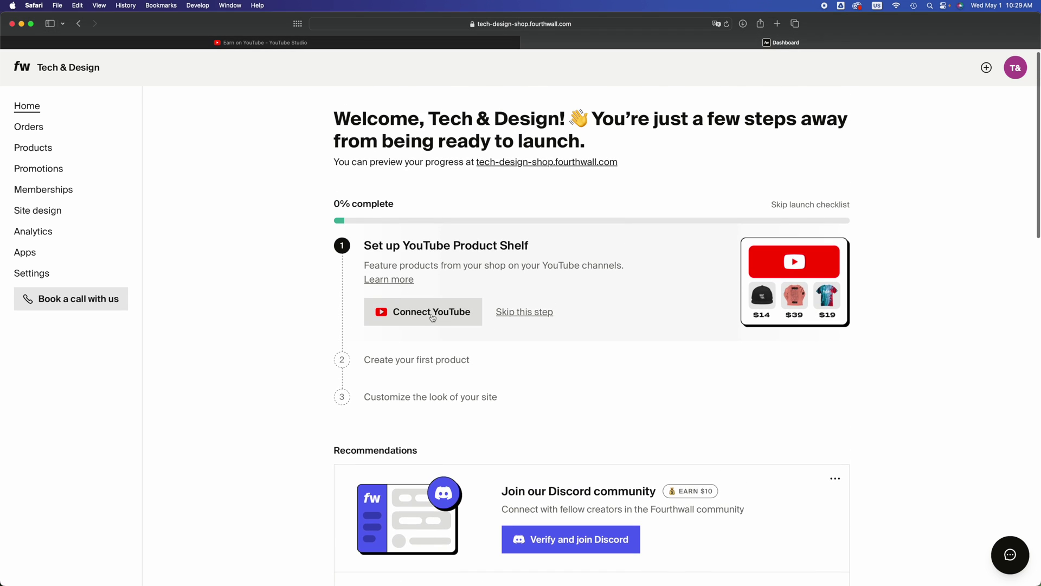
{"action": "left_click", "coordinate": [432, 318]}
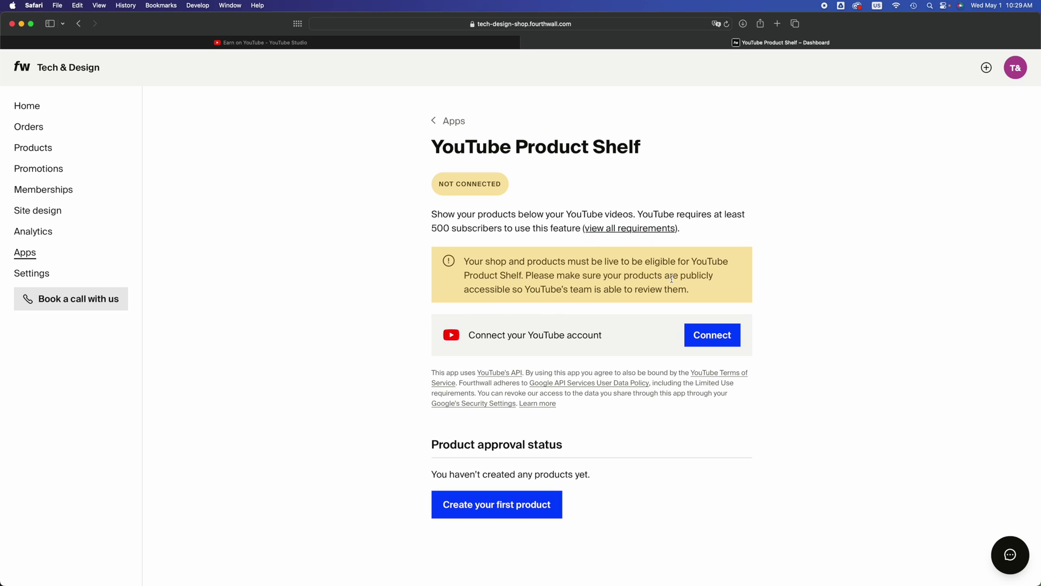
Connect the Tech & Design YouTube channel, allowing Fourthwall the extra channel access.
{"action": "left_click", "coordinate": [716, 338]}
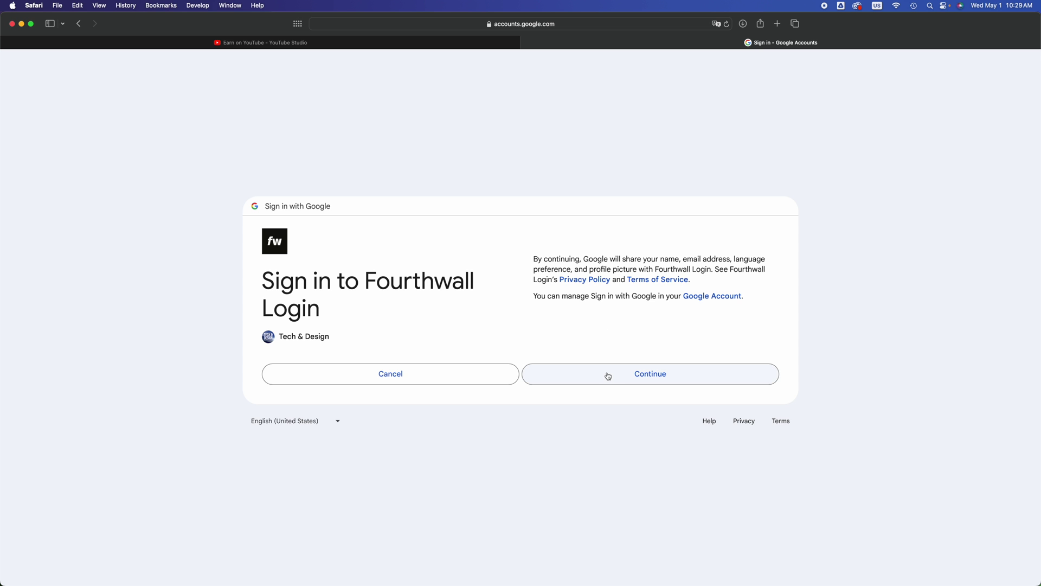
{"action": "left_click", "coordinate": [607, 374]}
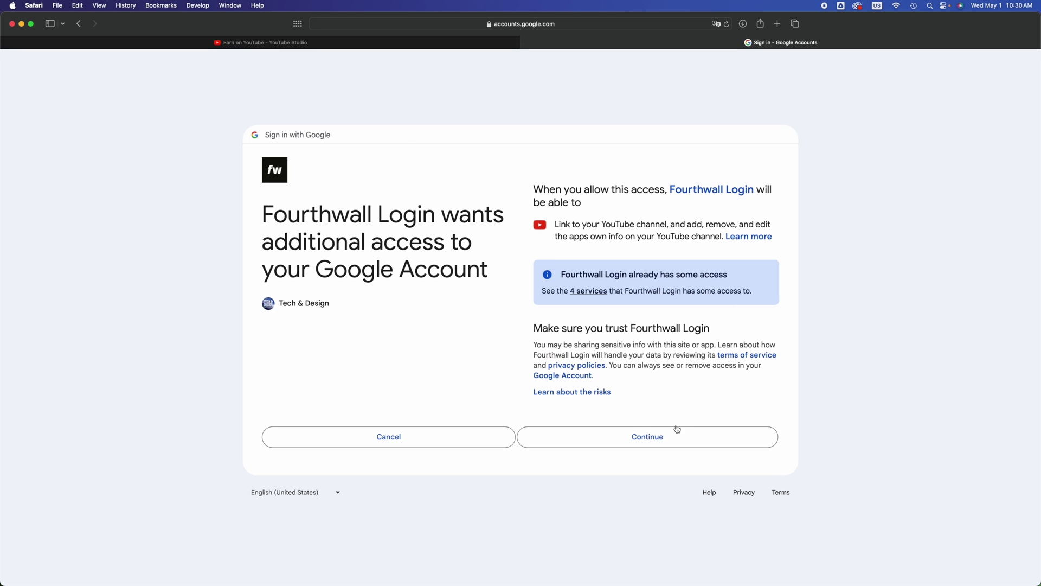
{"action": "left_click", "coordinate": [614, 438]}
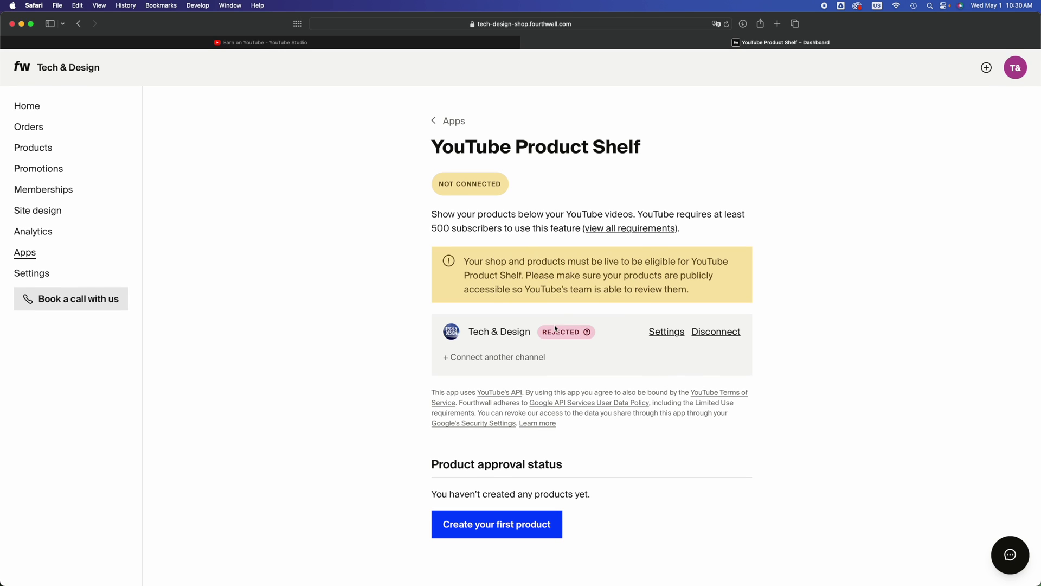
Check the Rejected shelf status, then start creating the shop's first product.
{"action": "mouse_move", "coordinate": [556, 339]}
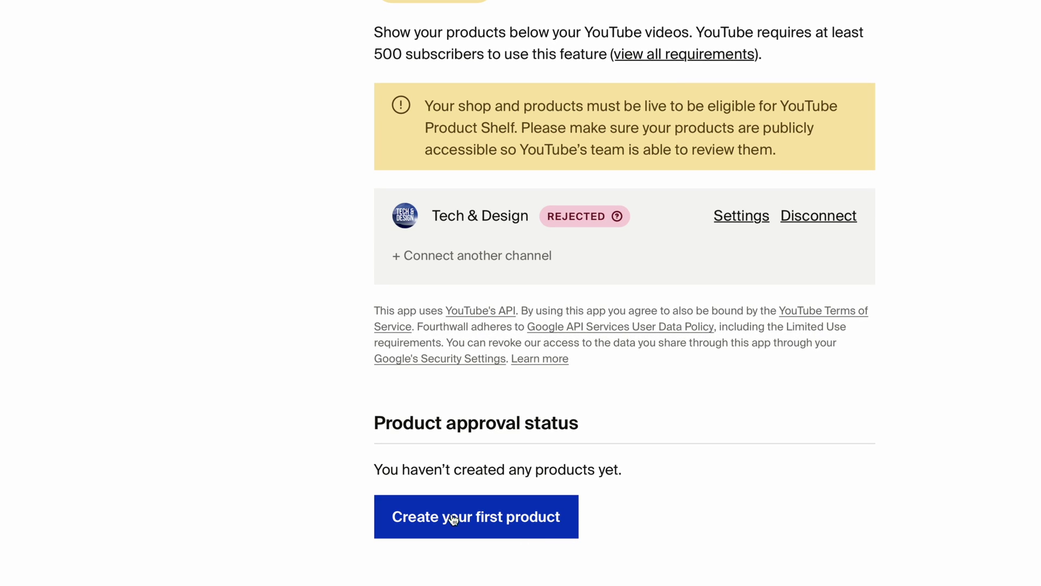
{"action": "left_click", "coordinate": [493, 528]}
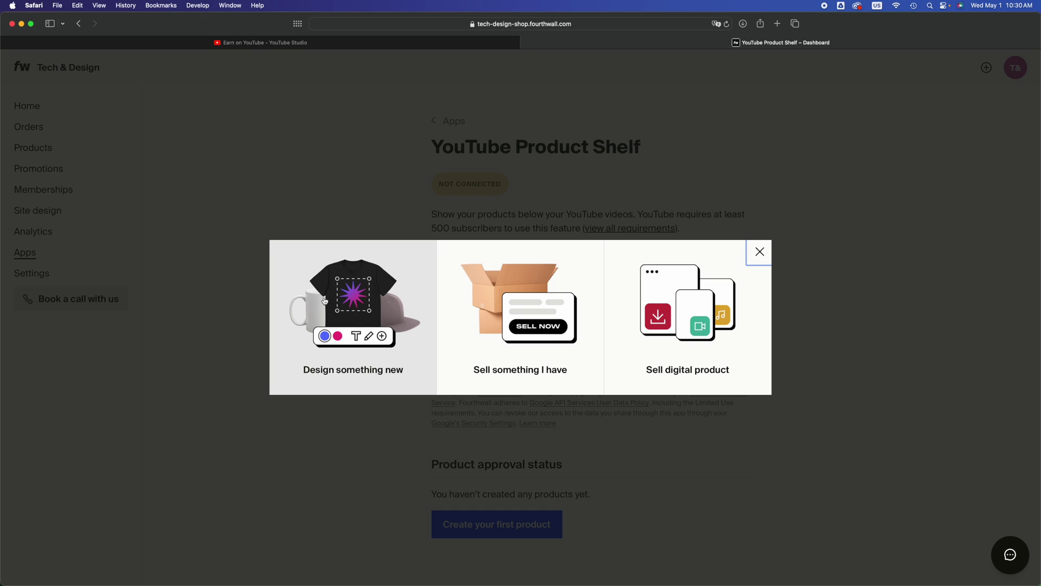
Choose Design something new and pick the Valucap Foam Trucker Hat in navy.
{"action": "left_click", "coordinate": [325, 301]}
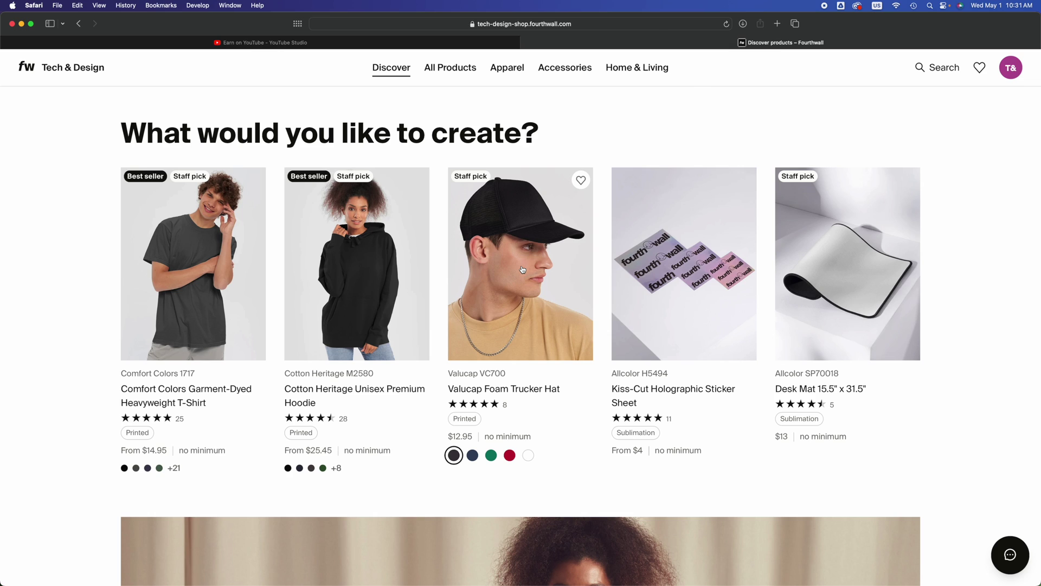
{"action": "left_click", "coordinate": [471, 455]}
{"action": "left_click", "coordinate": [454, 456]}
{"action": "left_click", "coordinate": [473, 456]}
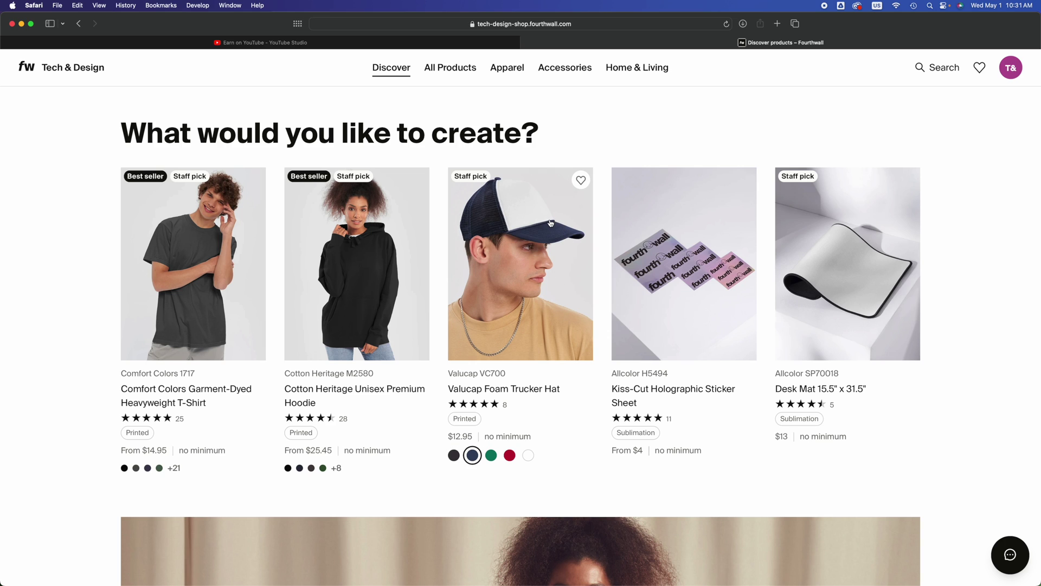
{"action": "left_click", "coordinate": [512, 327]}
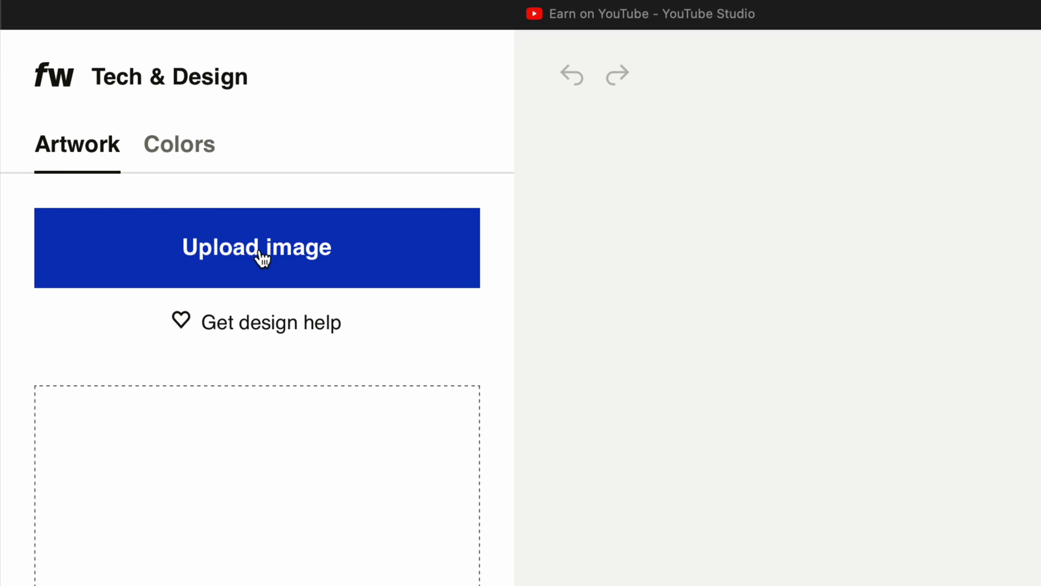
Upload the first Tech & Design image onto the hat.
{"action": "left_click", "coordinate": [258, 259]}
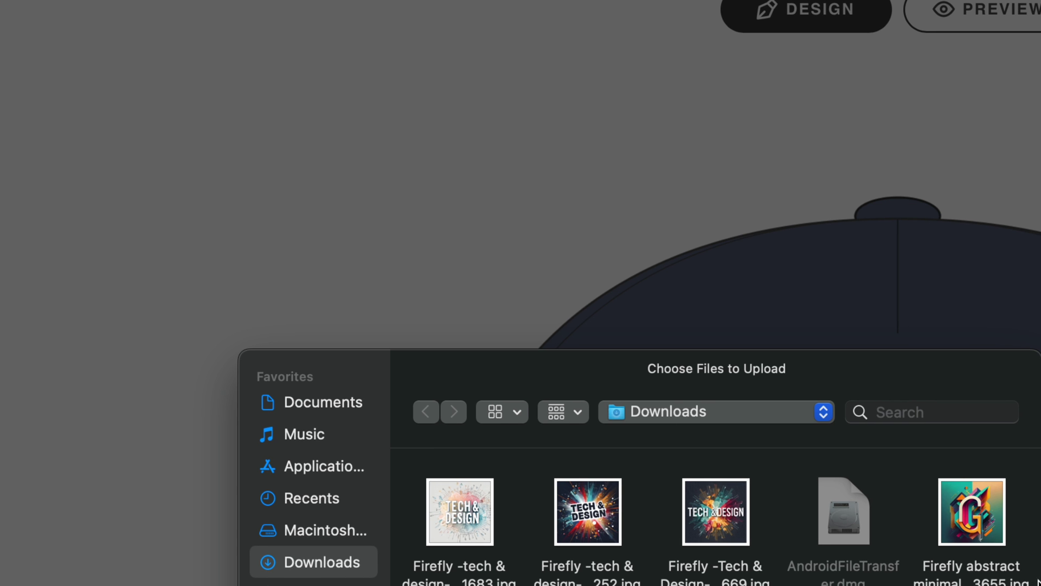
{"action": "left_click", "coordinate": [464, 514]}
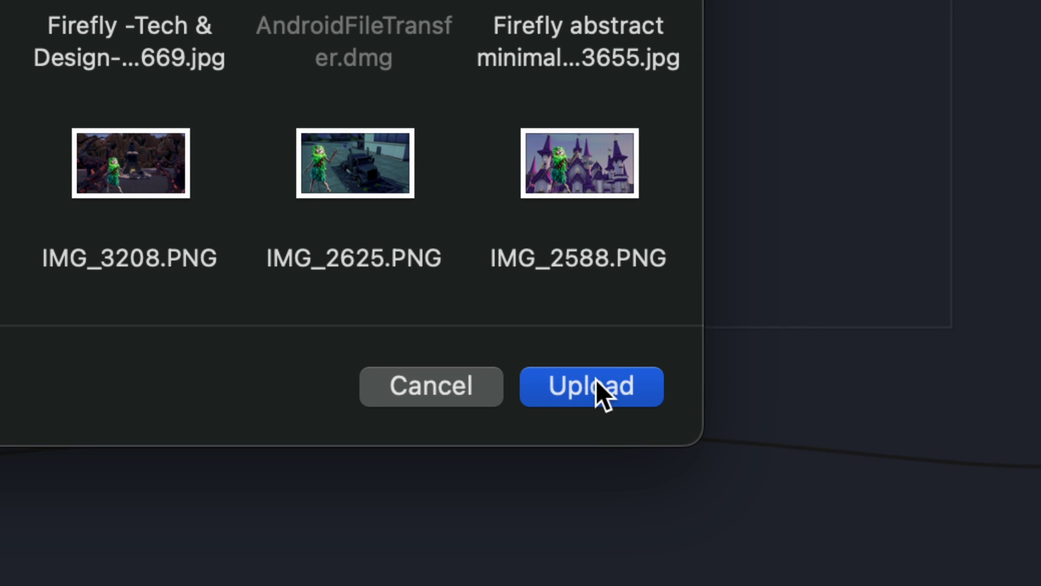
{"action": "left_click", "coordinate": [597, 379]}
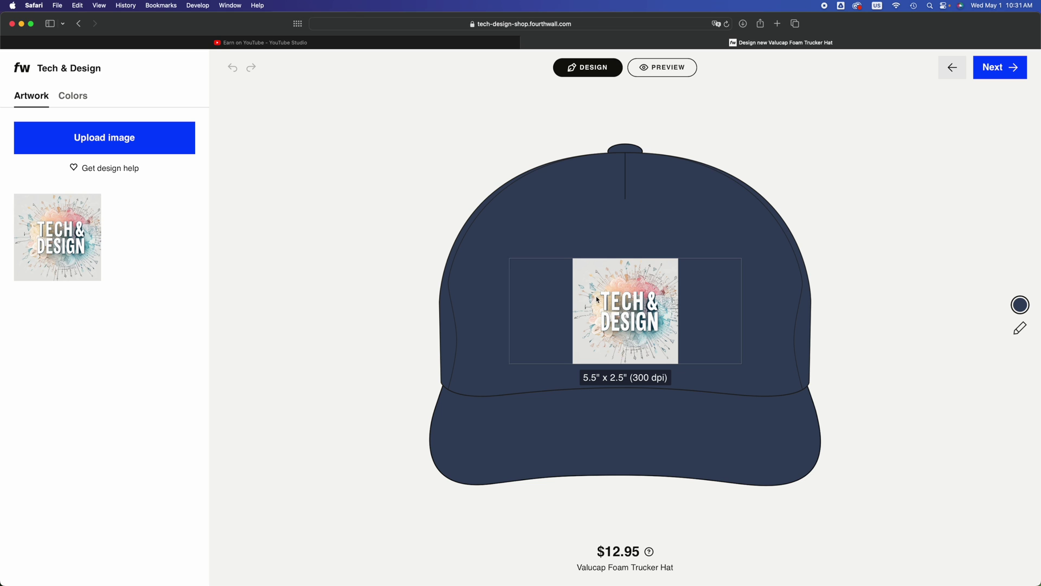
Upload a second Tech & Design image, replacing the first artwork.
{"action": "left_click", "coordinate": [81, 138]}
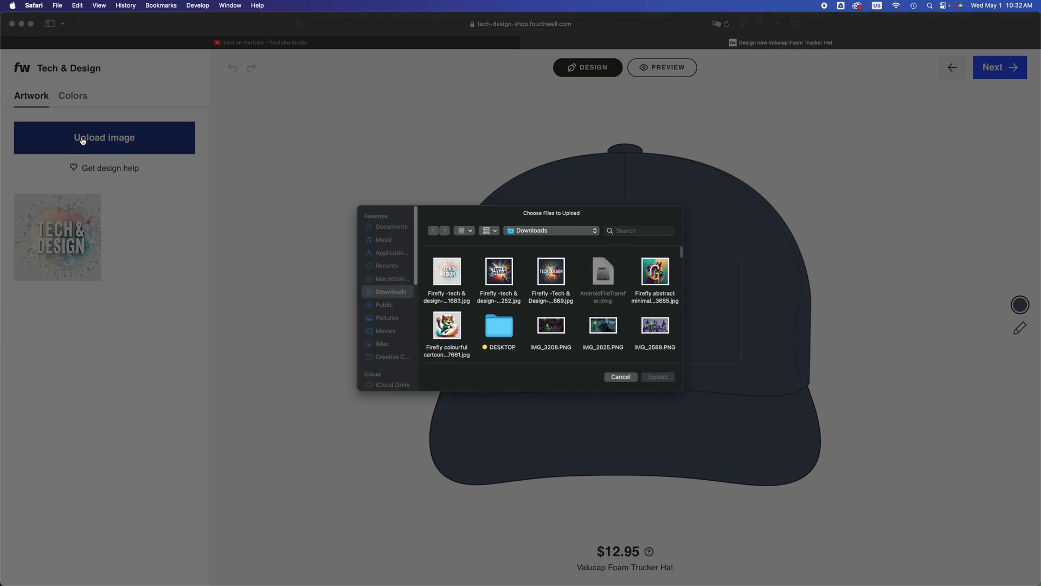
{"action": "left_click", "coordinate": [499, 274]}
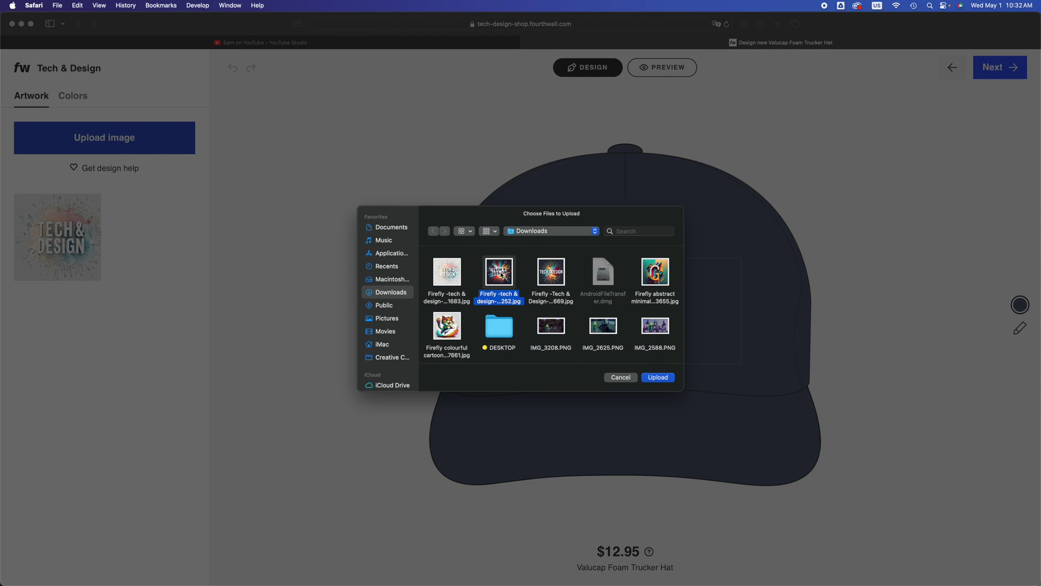
{"action": "left_click", "coordinate": [658, 378]}
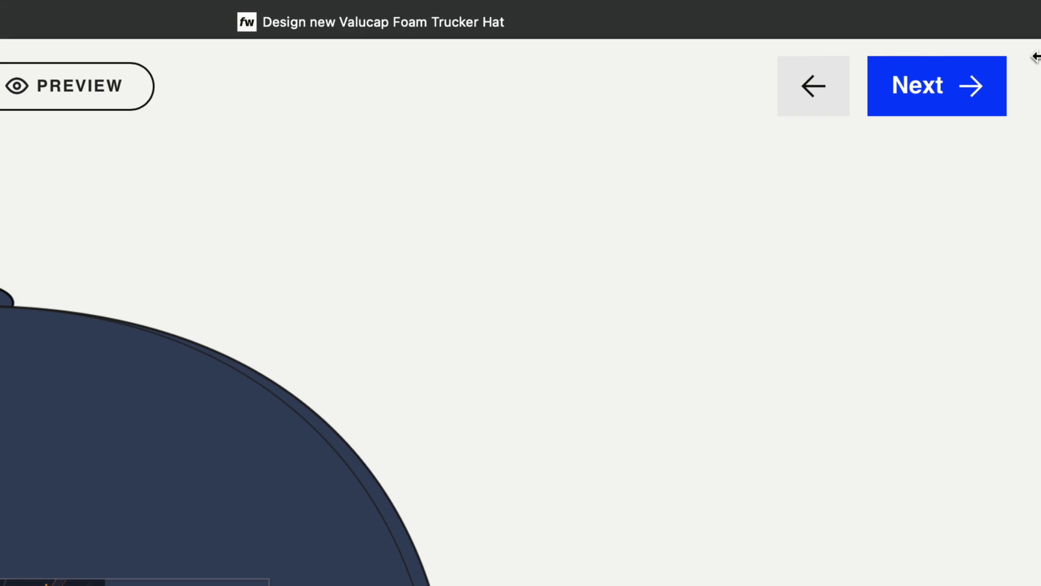
Name the hat 'Tech and Design' with description 'Tech and Design YouTube Channel'.
{"action": "left_click", "coordinate": [961, 84]}
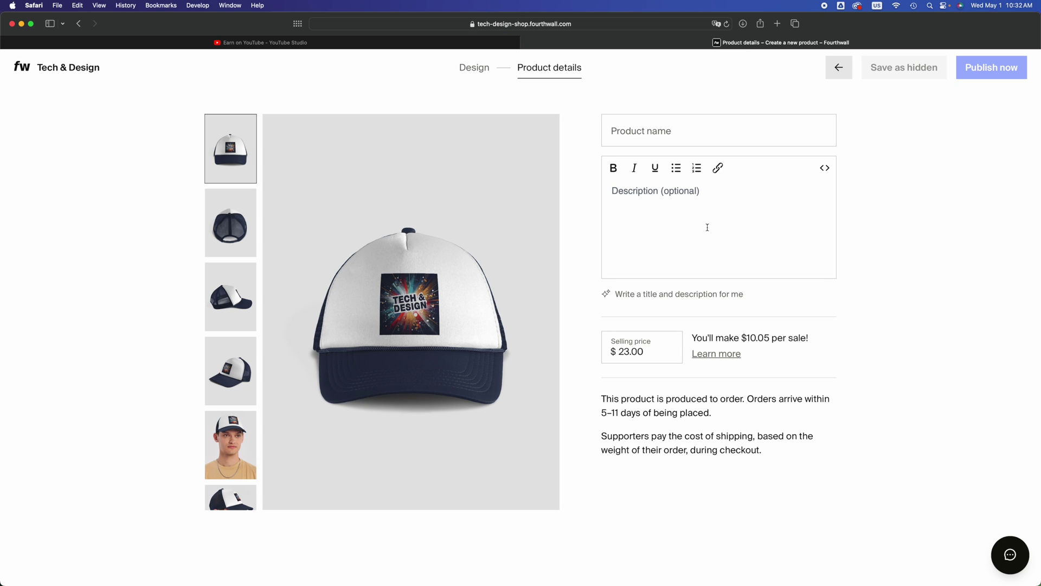
{"action": "left_click", "coordinate": [637, 138]}
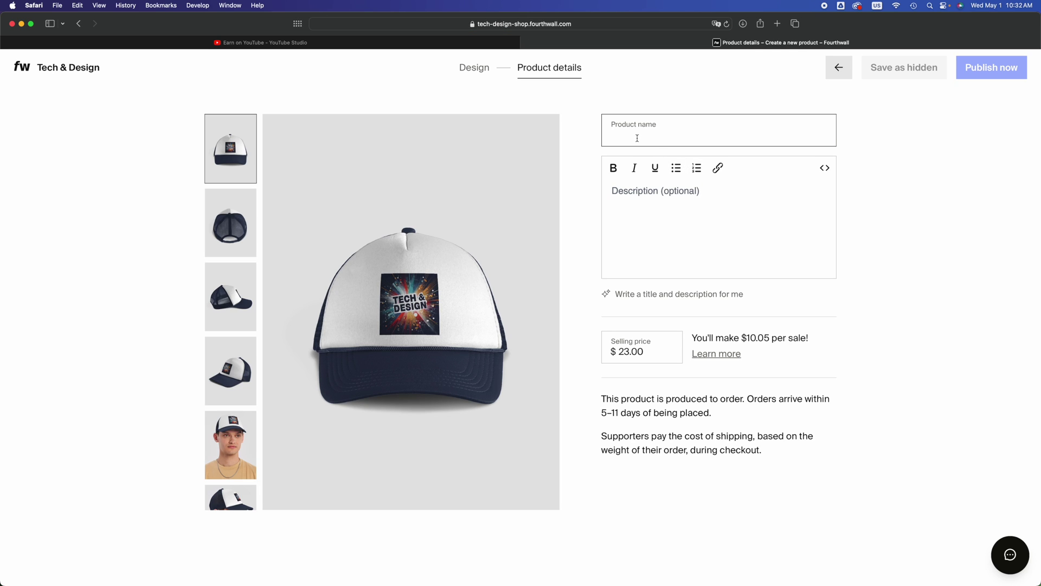
{"action": "type", "text": "Tech & D"}
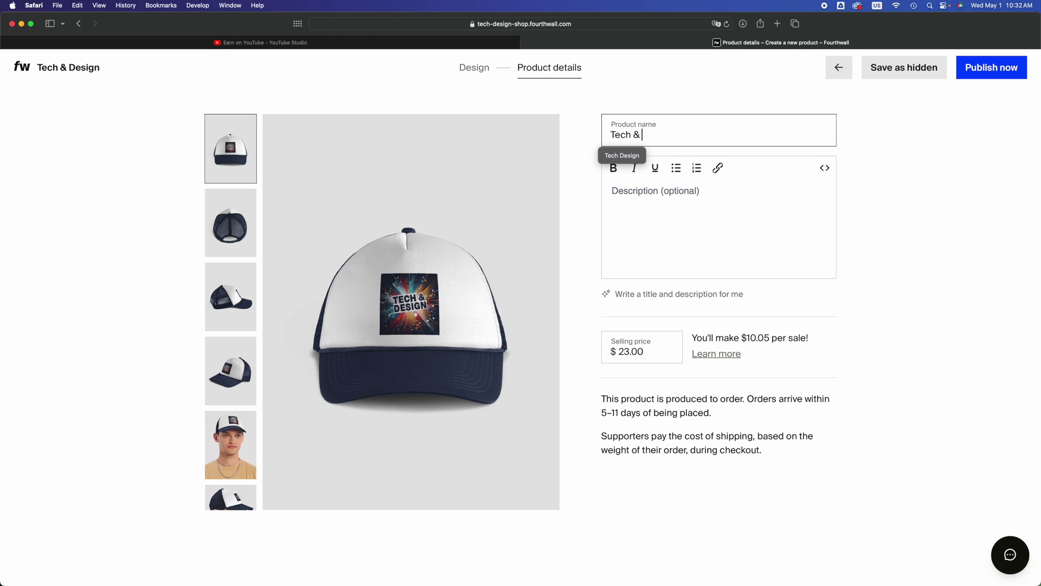
{"action": "key", "text": "BackSpace"}
{"action": "key", "text": "BackSpace"}
{"action": "key", "text": "BackSpace"}
{"action": "type", "text": "a"}
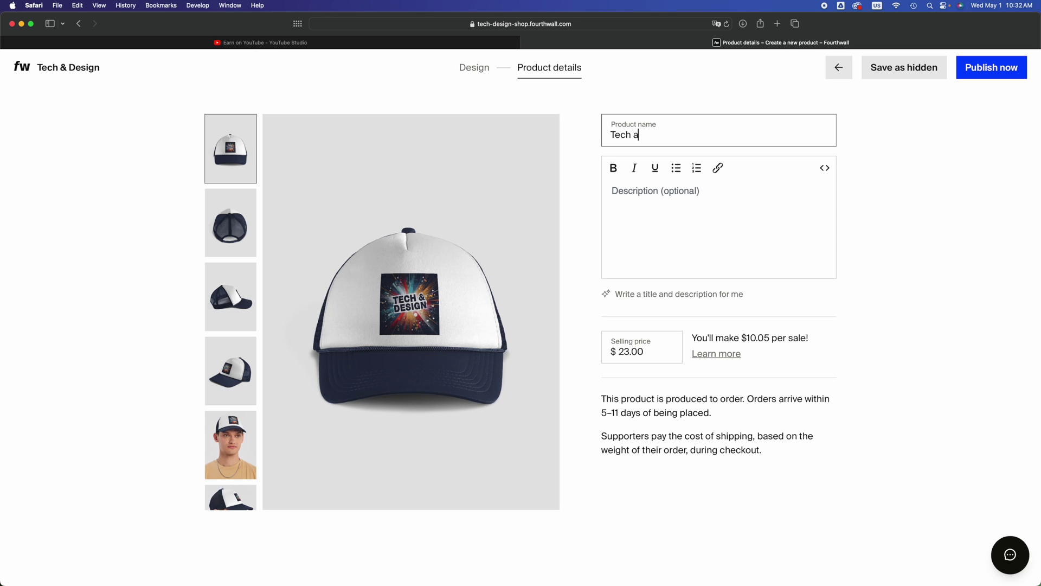
{"action": "type", "text": "nd Design"}
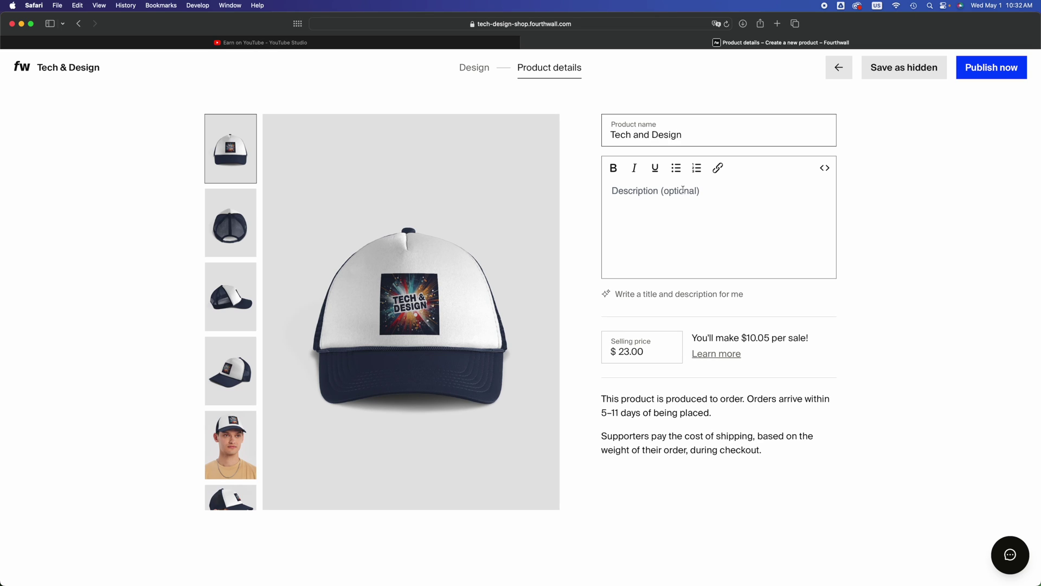
{"action": "left_click", "coordinate": [683, 190]}
{"action": "type", "text": "Tec"}
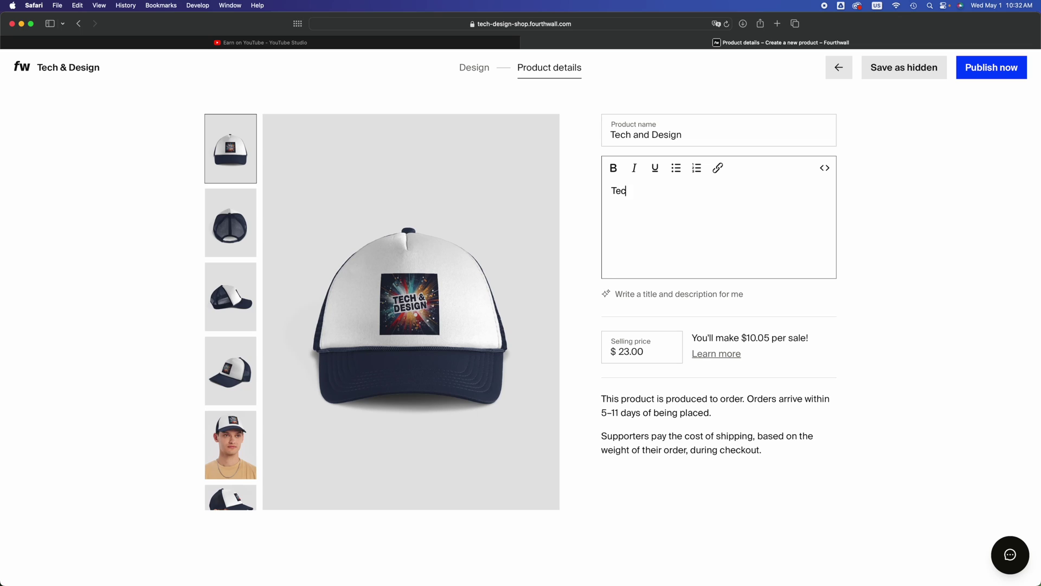
{"action": "type", "text": "h and Design YouTube Channel"}
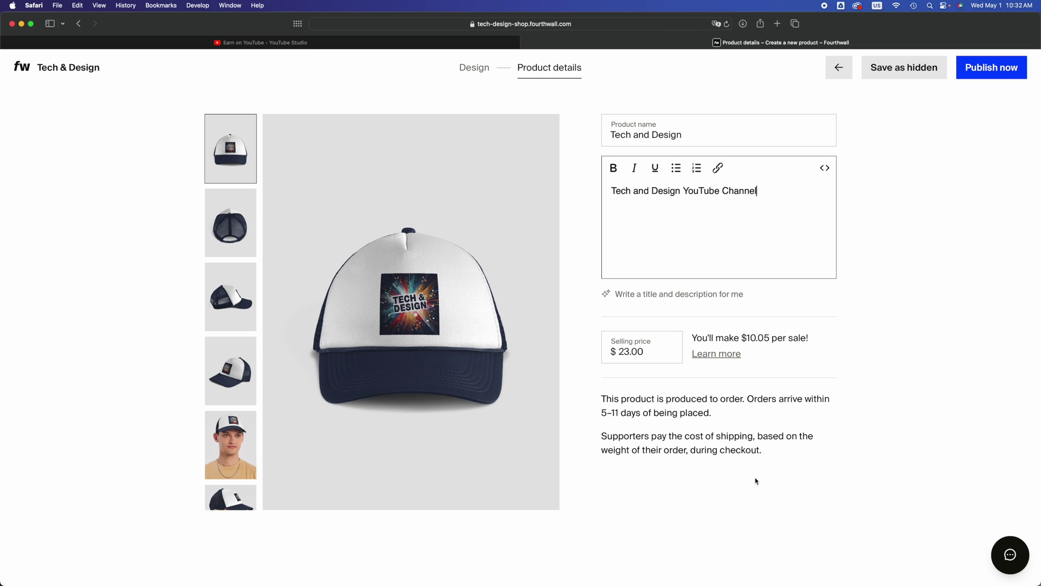
Try selling prices 18, 3 and 4, then set it back to $23.00.
{"action": "left_click", "coordinate": [631, 352]}
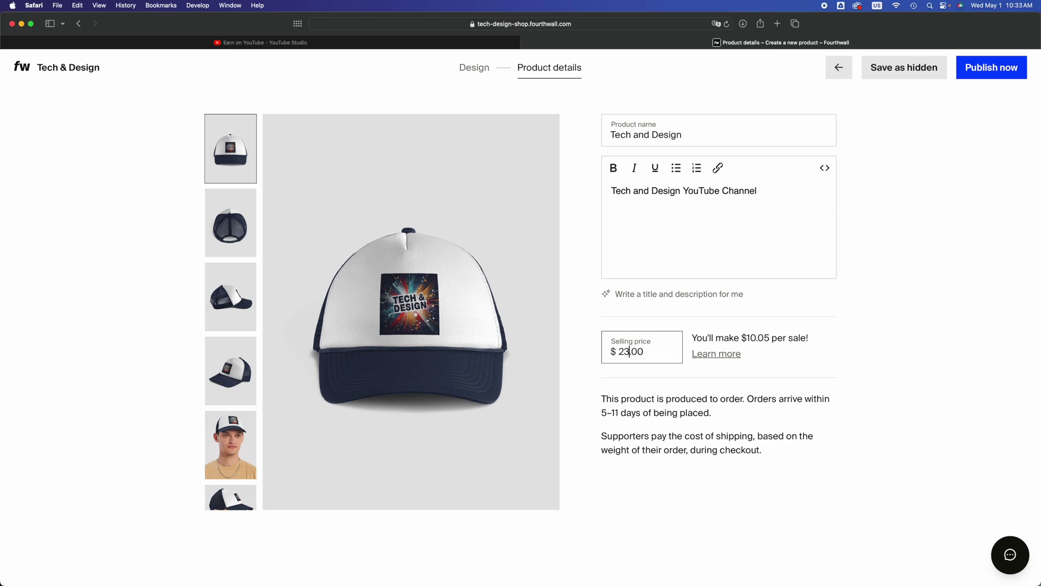
{"action": "key", "text": "BackSpace"}
{"action": "key", "text": "BackSpace"}
{"action": "type", "text": "18"}
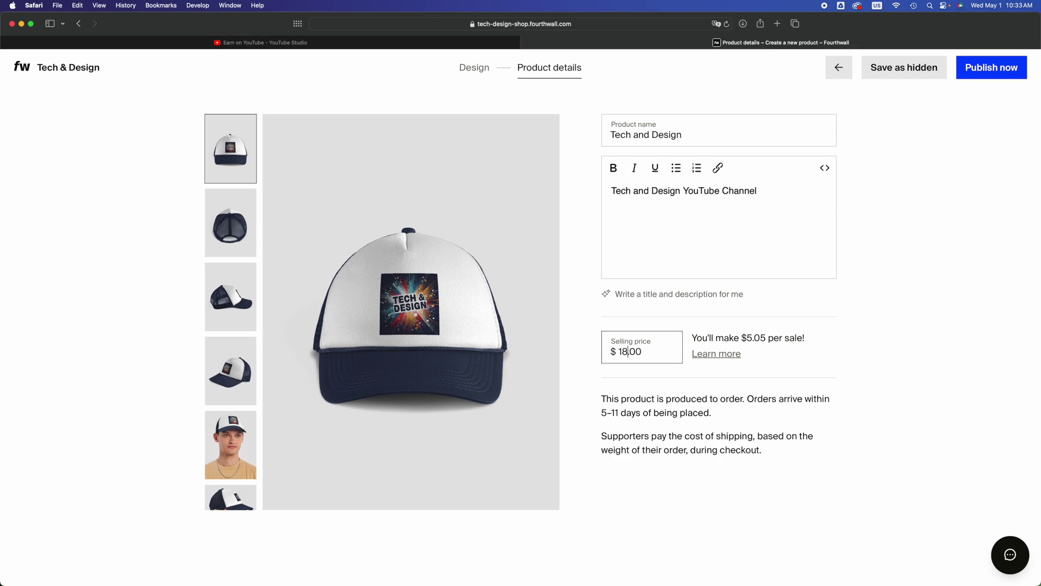
{"action": "key", "text": "BackSpace"}
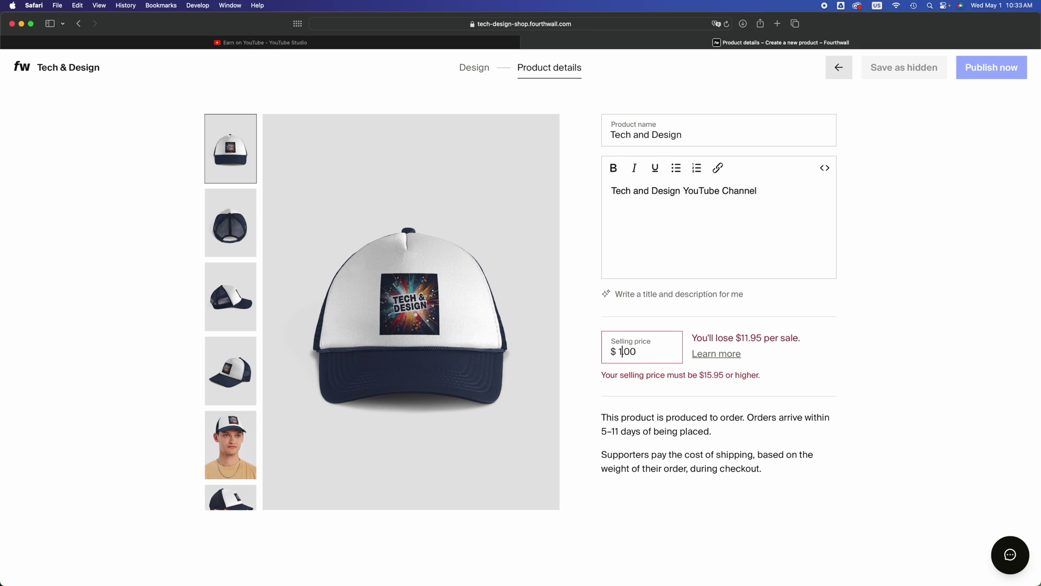
{"action": "type", "text": "3"}
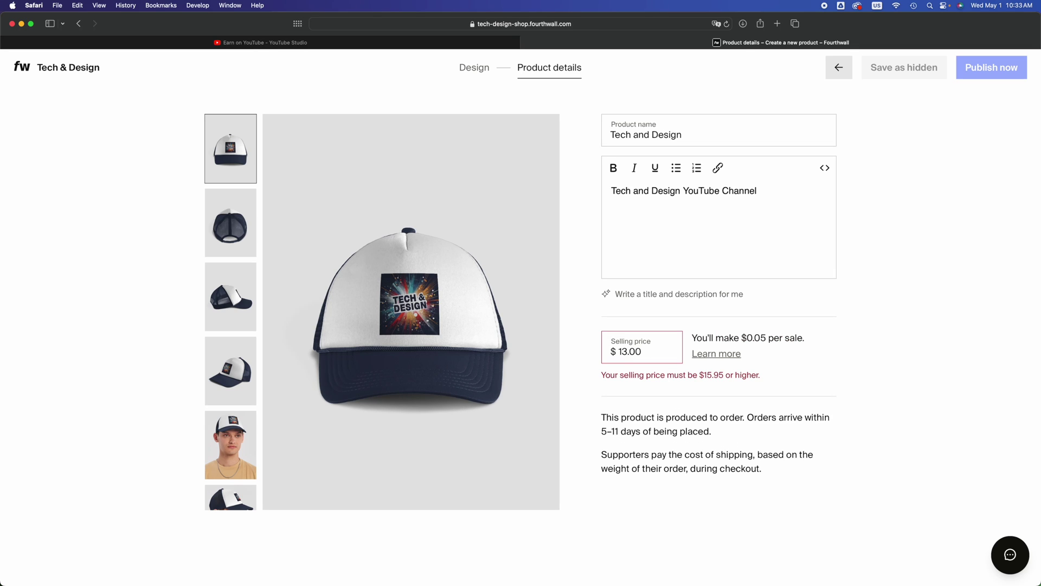
{"action": "key", "text": "BackSpace"}
{"action": "type", "text": "4"}
{"action": "key", "text": "BackSpace"}
{"action": "key", "text": "BackSpace"}
{"action": "type", "text": "23"}
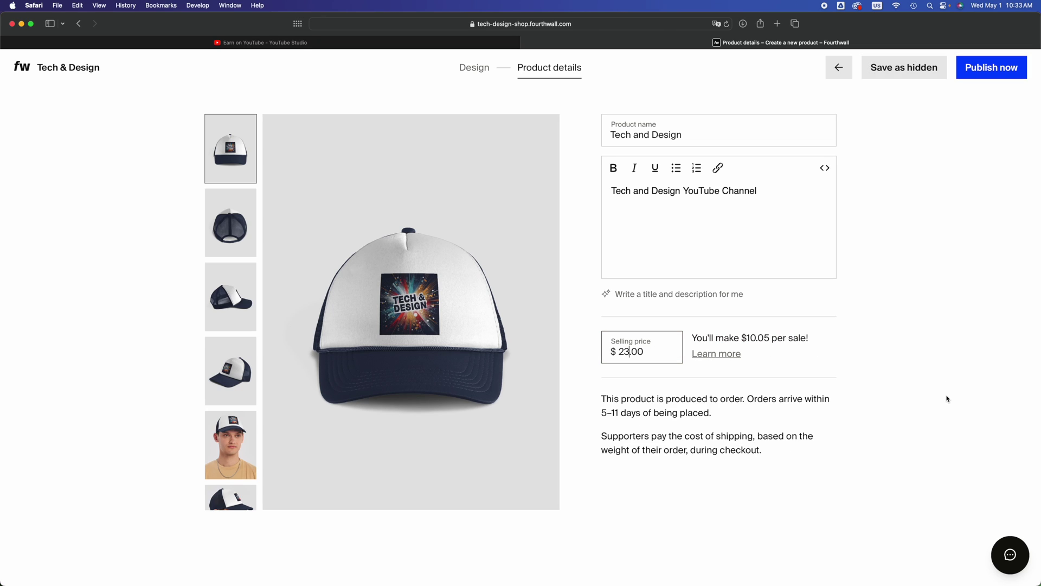
{"action": "left_click", "coordinate": [947, 399]}
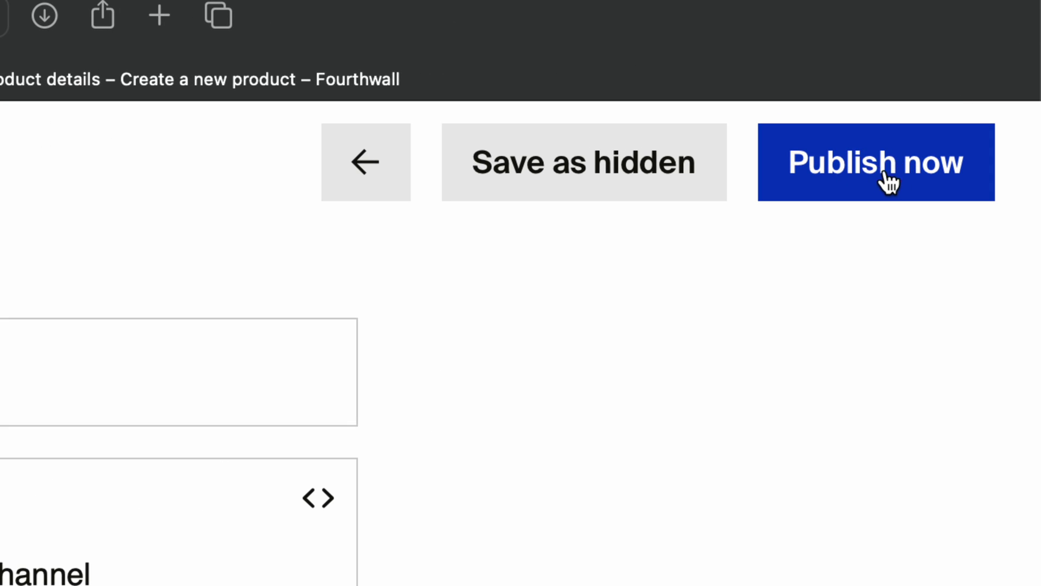
Publish the Tech and Design hat as a public shop product.
{"action": "left_click", "coordinate": [885, 179]}
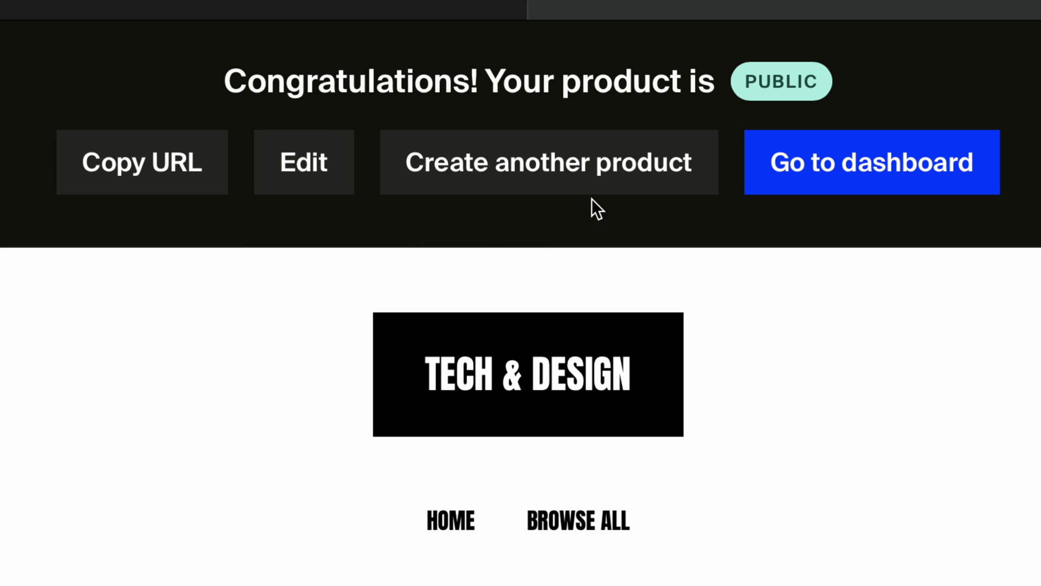
Return to the dashboard and choose Customize site on the launch checklist.
{"action": "left_click", "coordinate": [811, 173]}
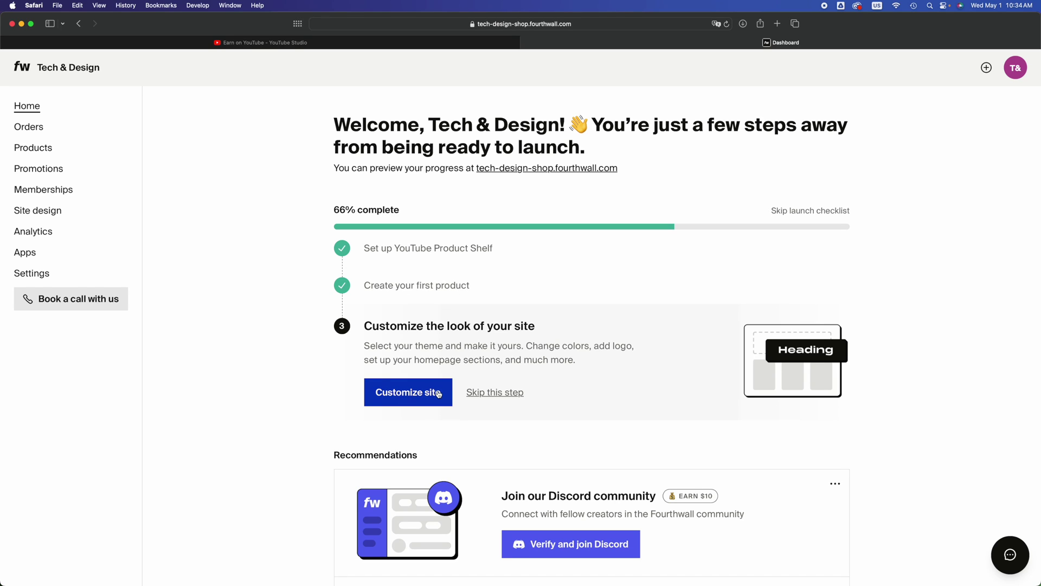
{"action": "left_click", "coordinate": [408, 392]}
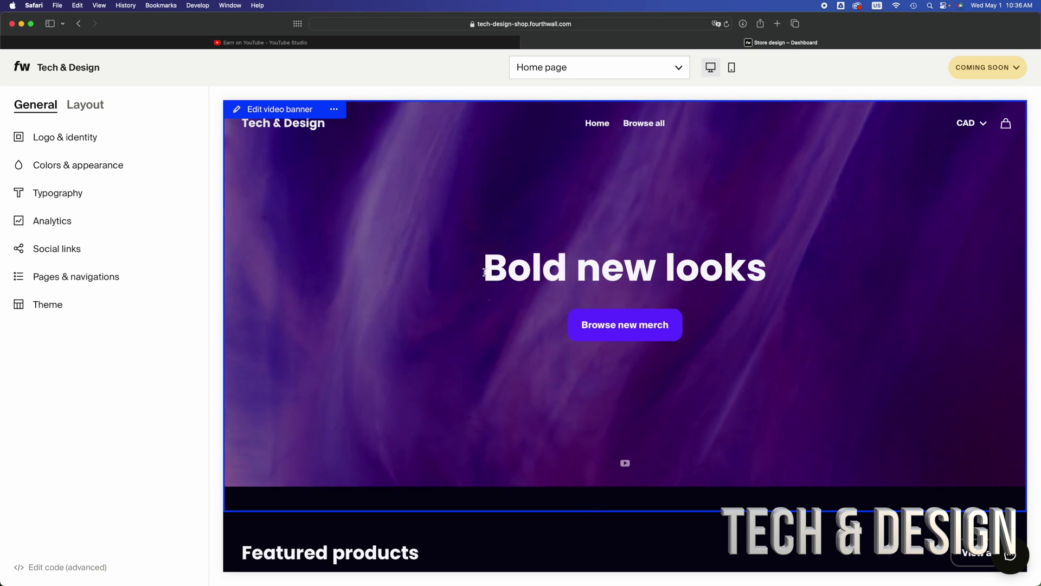
Review the Logo & identity and Colors & appearance settings, leaving the purple colour and 16px radii unchanged.
{"action": "left_click", "coordinate": [67, 141]}
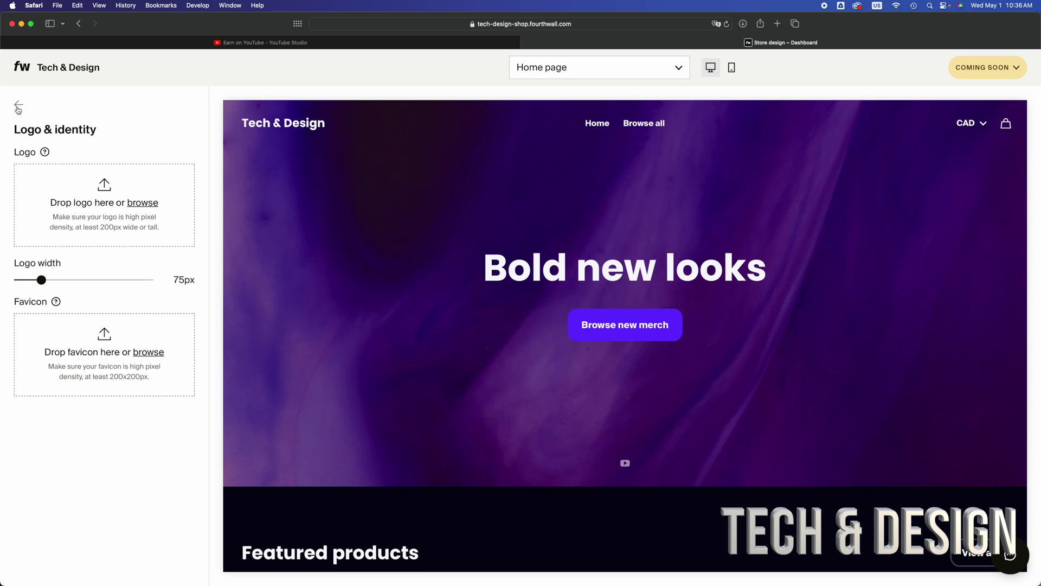
{"action": "left_click", "coordinate": [18, 107]}
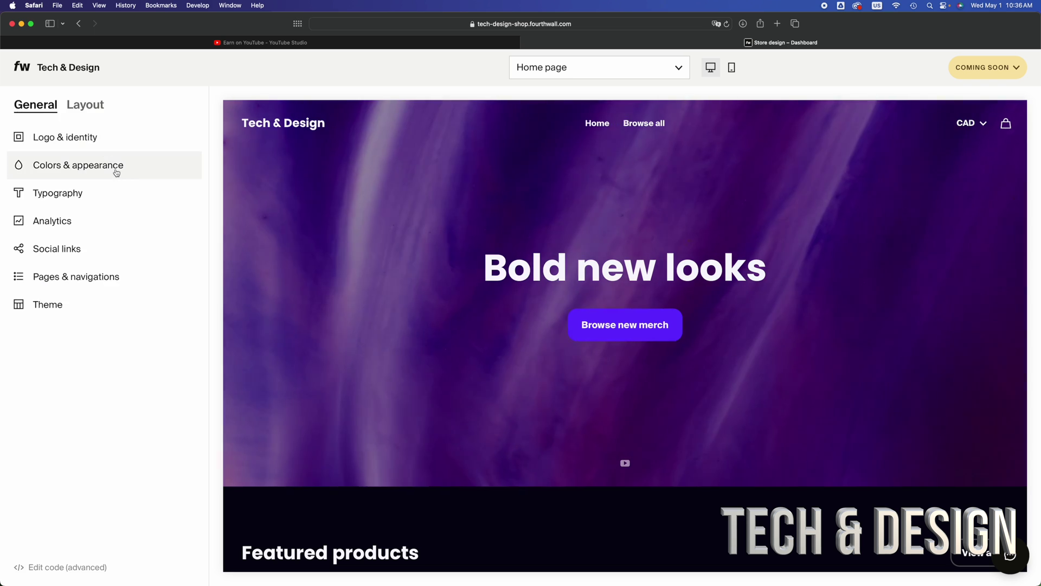
{"action": "left_click", "coordinate": [117, 167]}
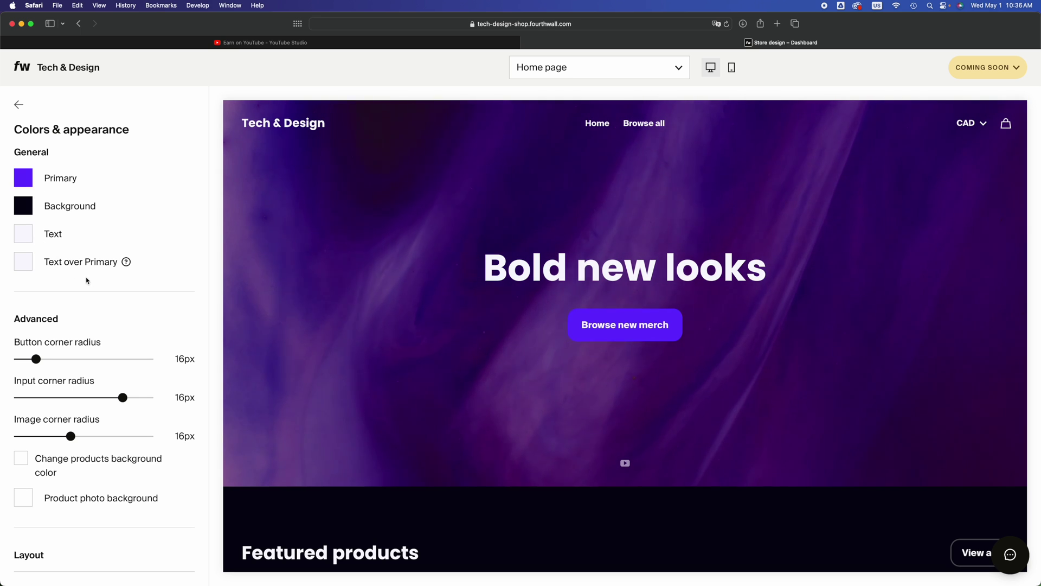
{"action": "scroll", "coordinate": [86, 281], "scroll_direction": "down", "scroll_amount": 5}
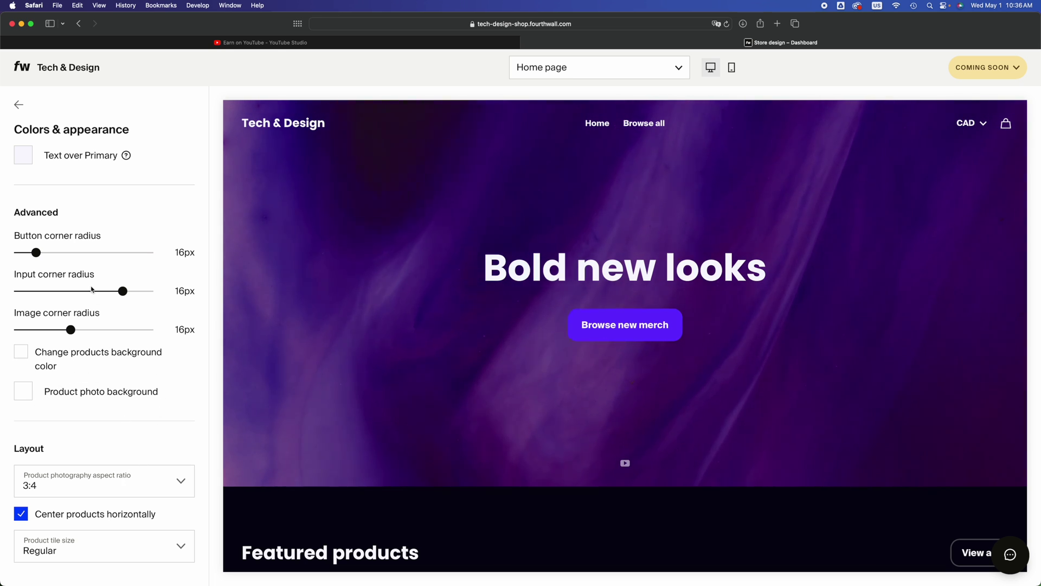
{"action": "left_click", "coordinate": [19, 104]}
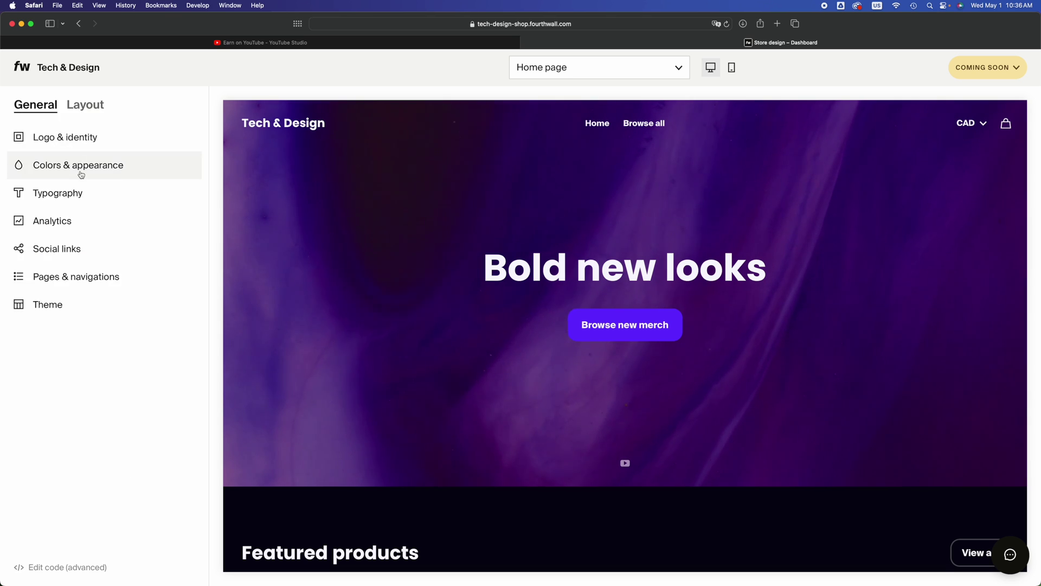
Replace the Poppins Bold heading font with Bebas Neue and return to the general settings list.
{"action": "left_click", "coordinate": [74, 198]}
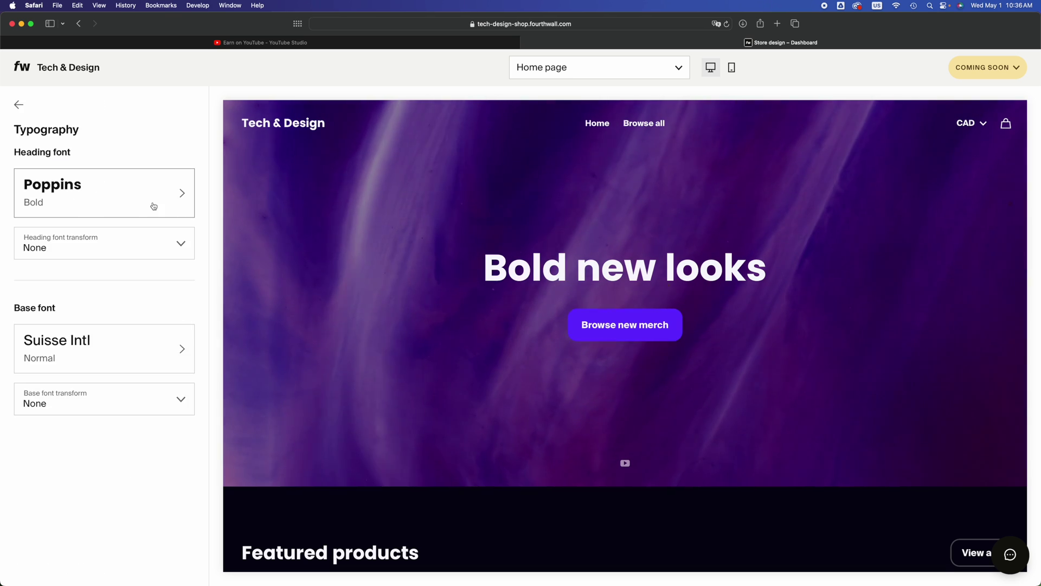
{"action": "left_click", "coordinate": [159, 206]}
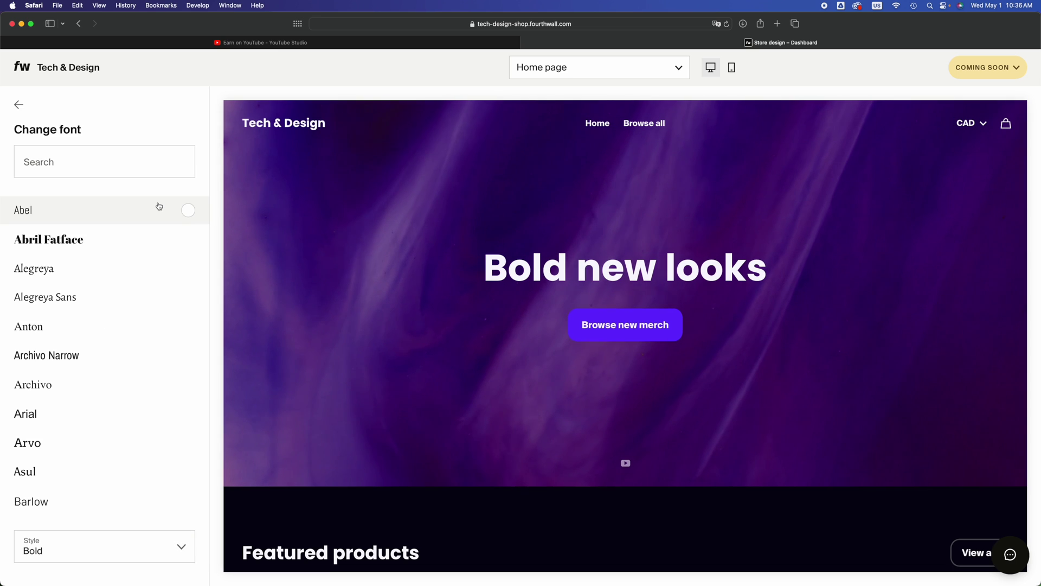
{"action": "scroll", "coordinate": [67, 270], "scroll_direction": "down", "scroll_amount": 6}
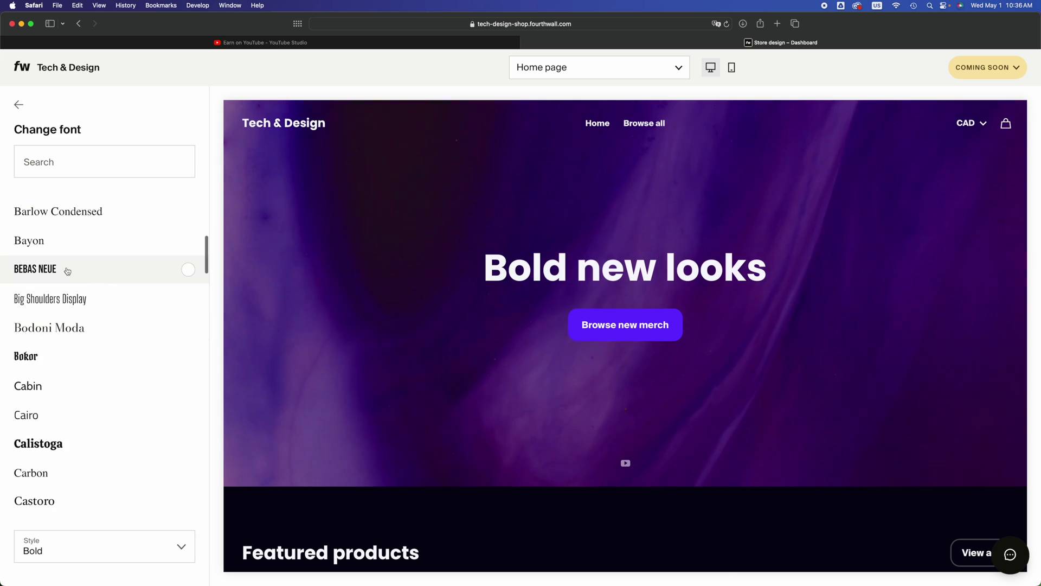
{"action": "left_click", "coordinate": [187, 270]}
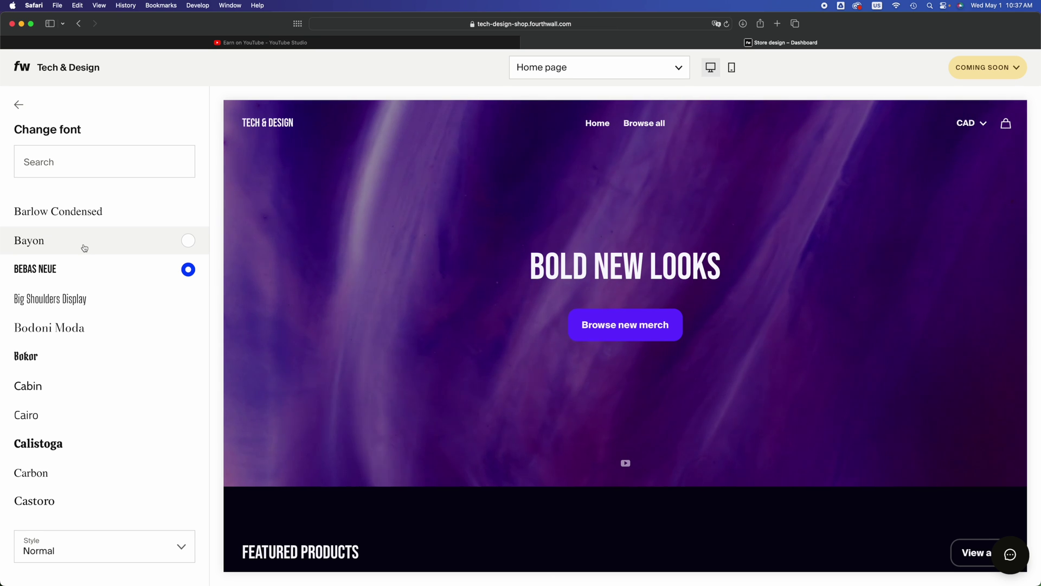
{"action": "left_click", "coordinate": [18, 105]}
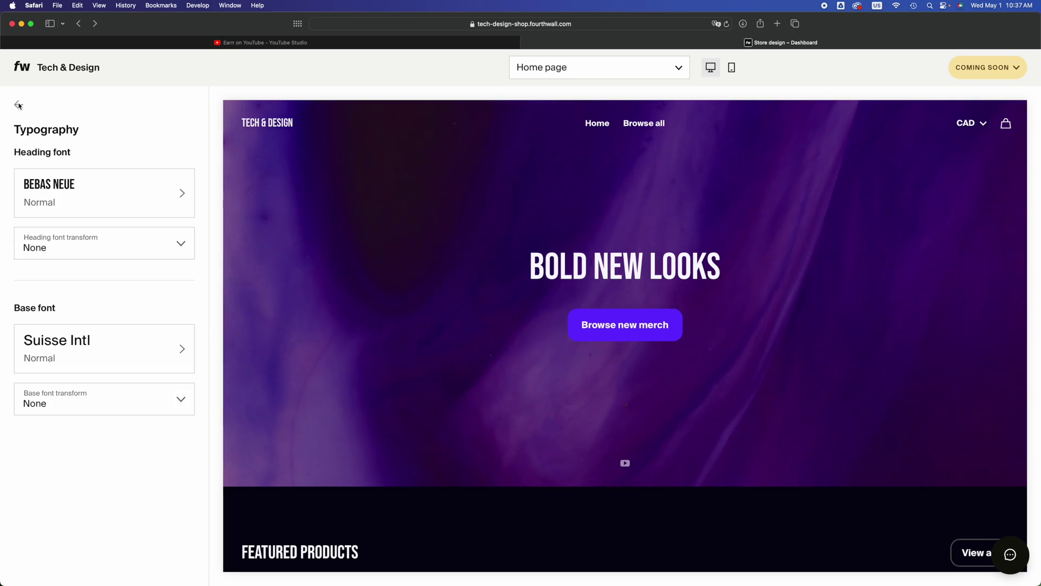
{"action": "left_click", "coordinate": [18, 106]}
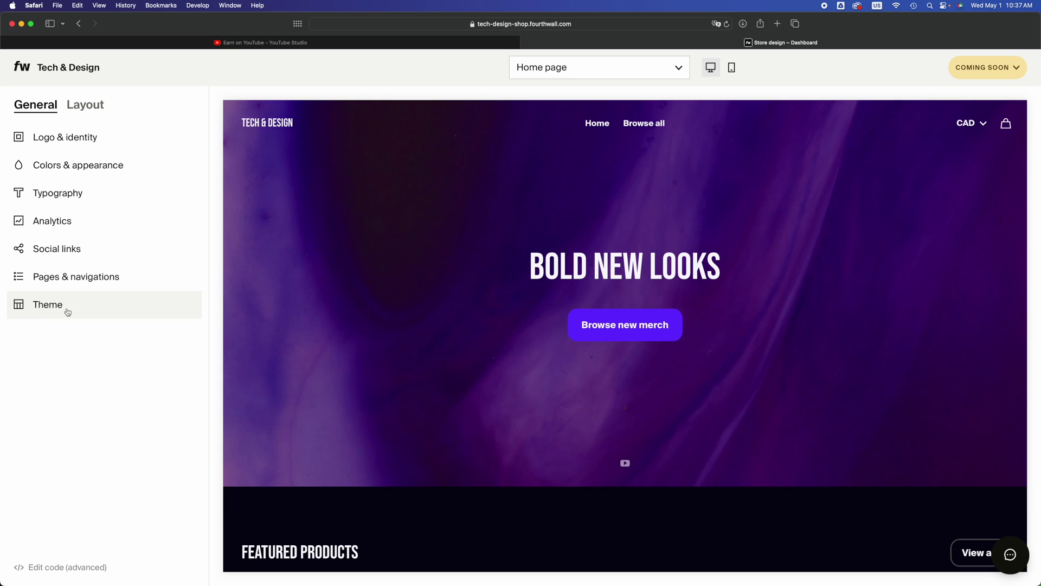
{"action": "scroll", "coordinate": [744, 334], "scroll_direction": "down", "scroll_amount": 10}
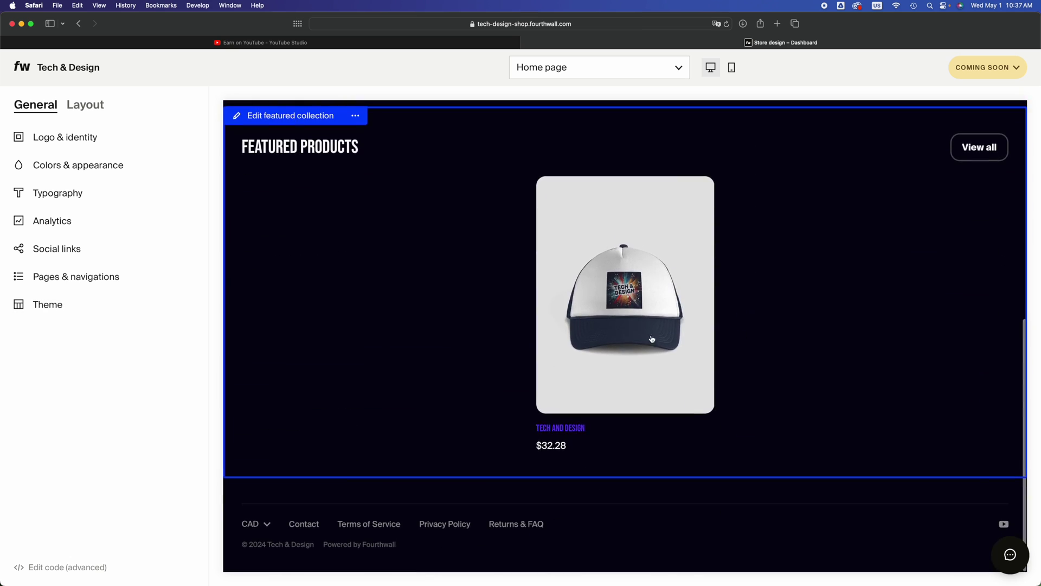
{"action": "scroll", "coordinate": [608, 344], "scroll_direction": "up", "scroll_amount": 10}
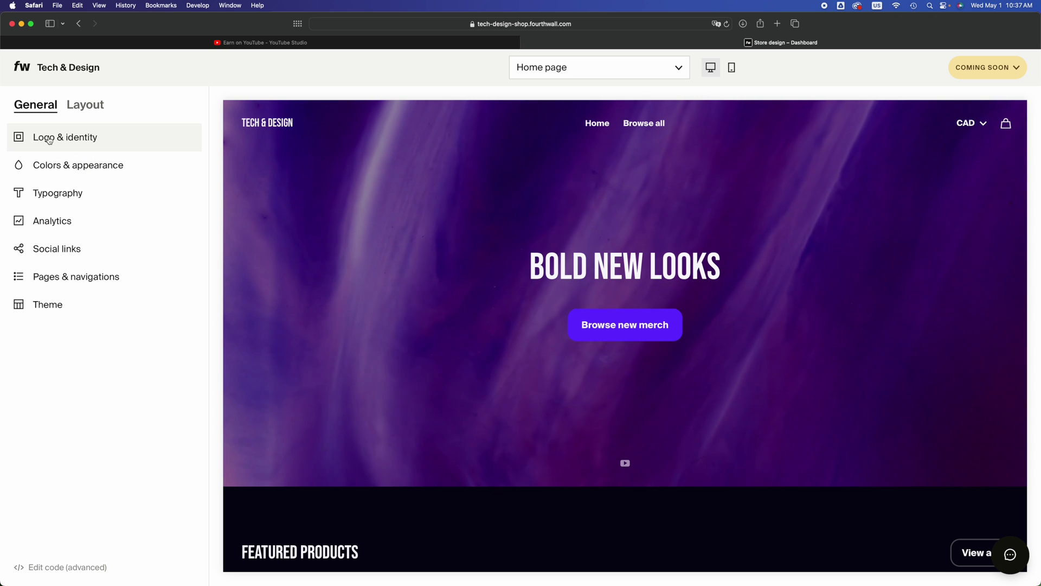
{"action": "left_click", "coordinate": [82, 110]}
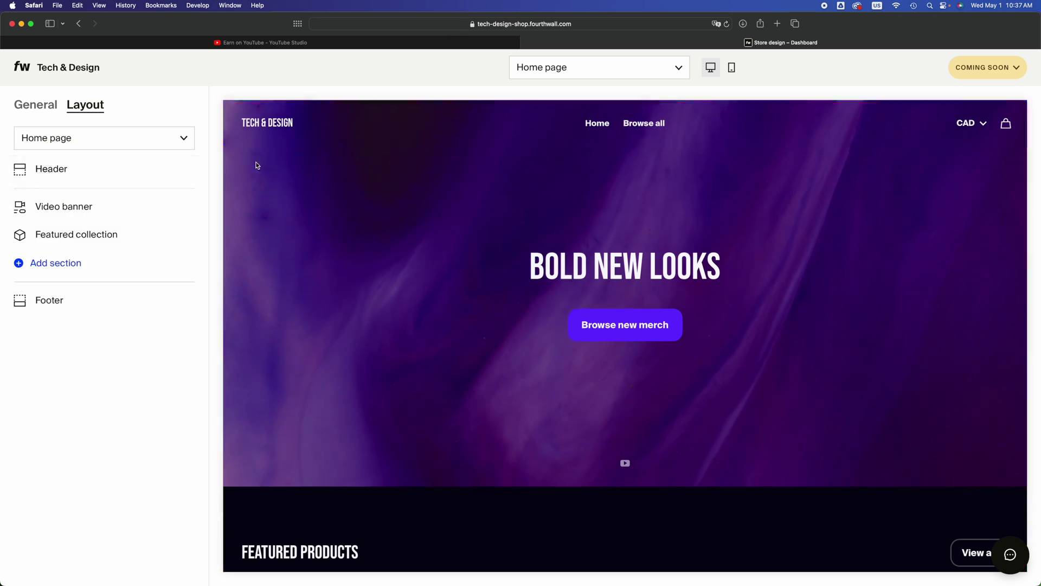
{"action": "left_click", "coordinate": [33, 109]}
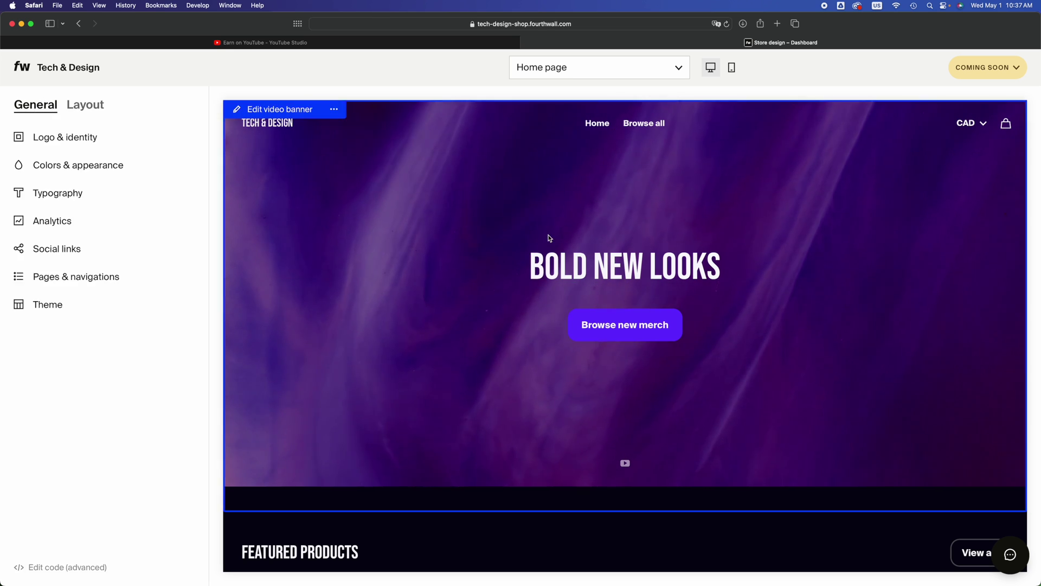
{"action": "scroll", "coordinate": [854, 325], "scroll_direction": "down", "scroll_amount": 8}
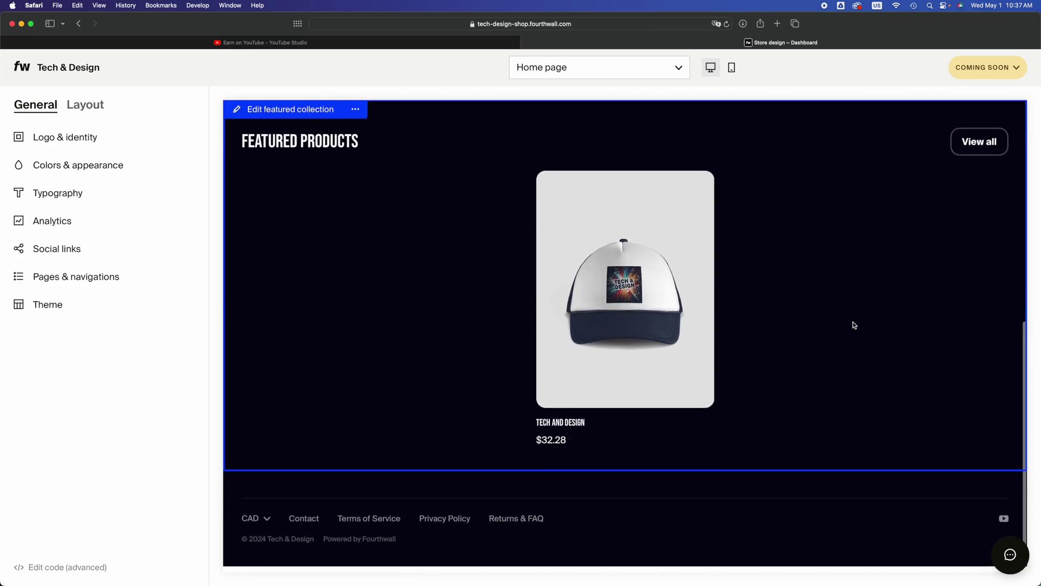
{"action": "scroll", "coordinate": [854, 325], "scroll_direction": "up", "scroll_amount": 8}
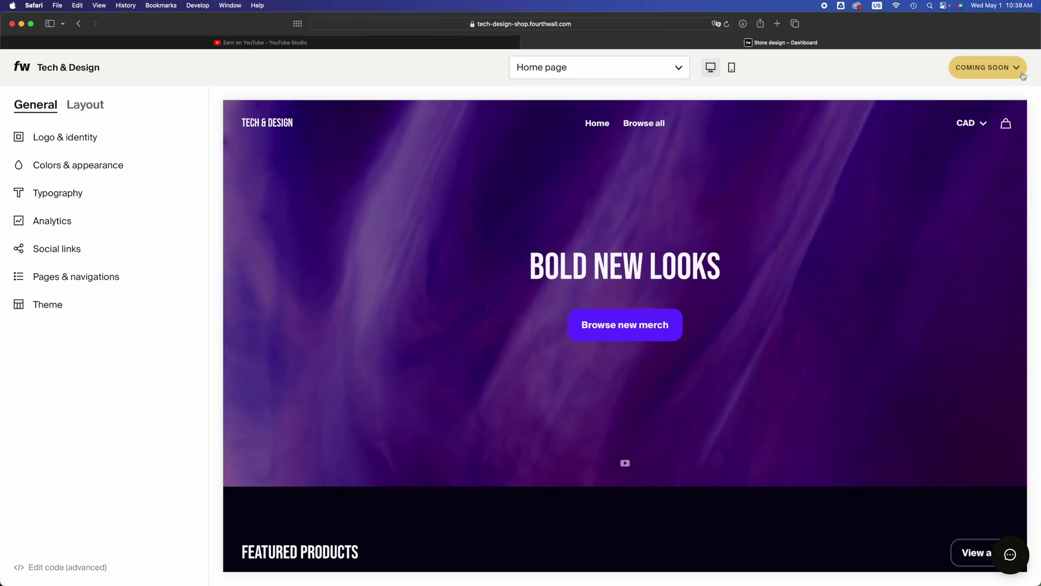
Switch the store's status from Coming soon to Live and save it.
{"action": "left_click", "coordinate": [1022, 73]}
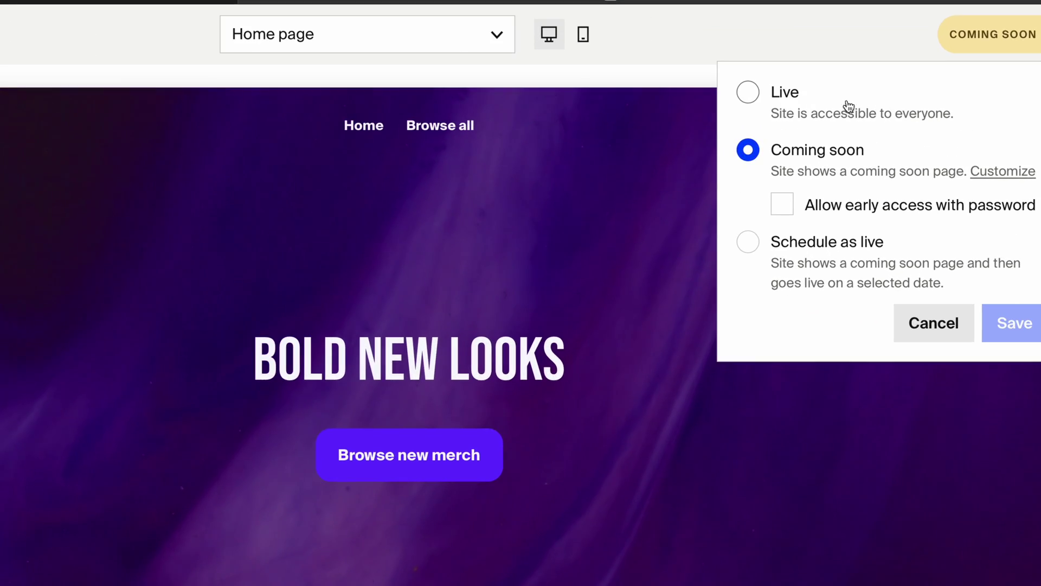
{"action": "left_click", "coordinate": [892, 112]}
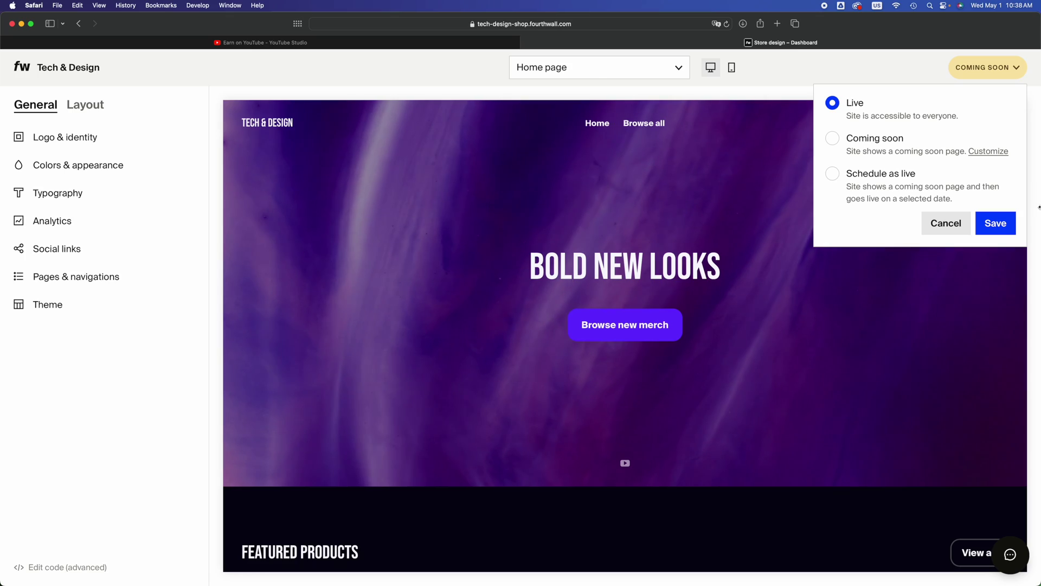
{"action": "left_click", "coordinate": [995, 224]}
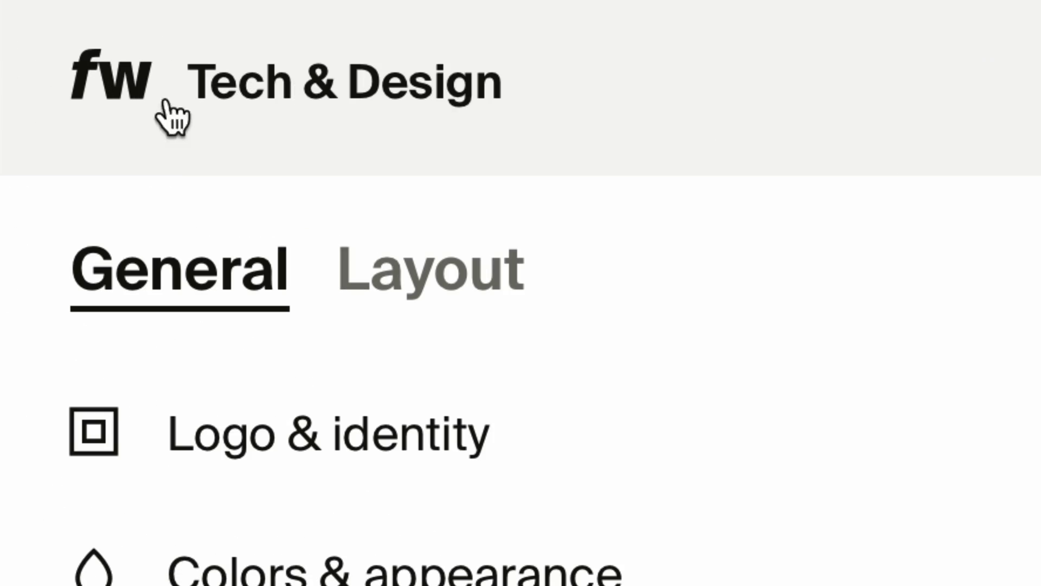
Browse the Tech & Design Home dashboard showing the site LIVE, $0 profit and 0 orders.
{"action": "left_click", "coordinate": [374, 93]}
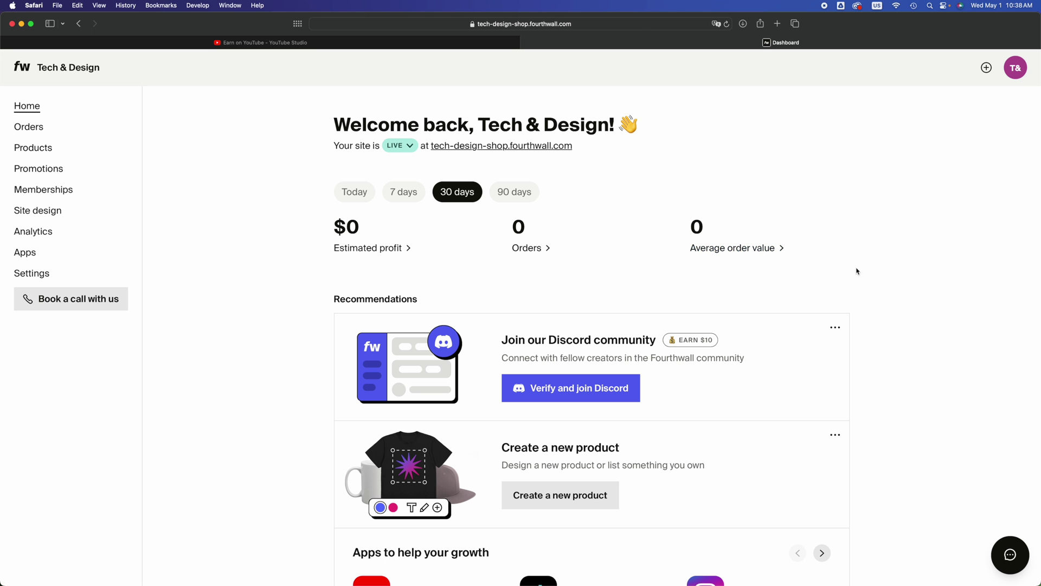
{"action": "scroll", "coordinate": [870, 330], "scroll_direction": "down", "scroll_amount": 1}
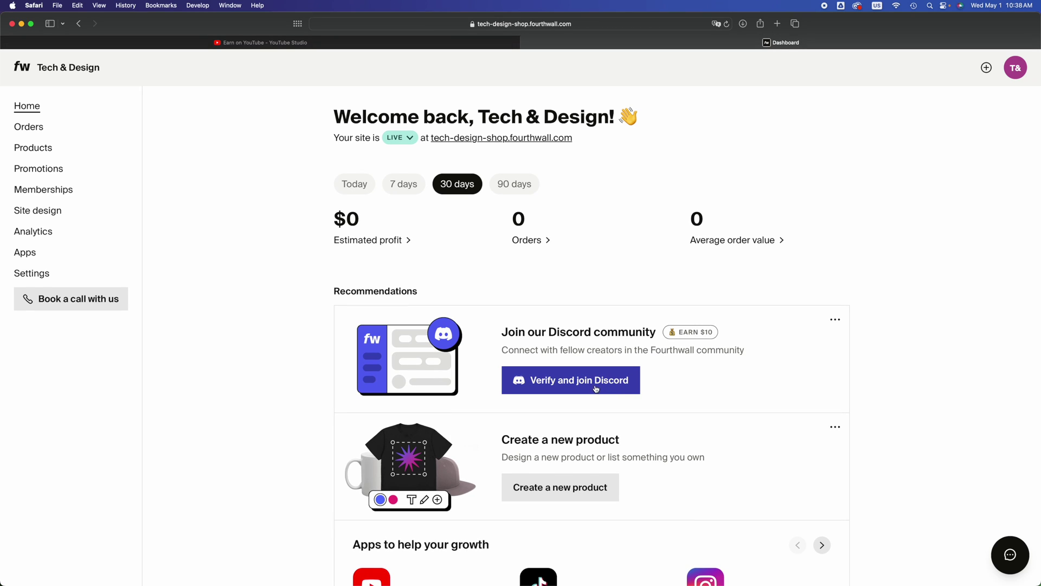
{"action": "mouse_move", "coordinate": [710, 336]}
{"action": "scroll", "coordinate": [618, 392], "scroll_direction": "down", "scroll_amount": 12}
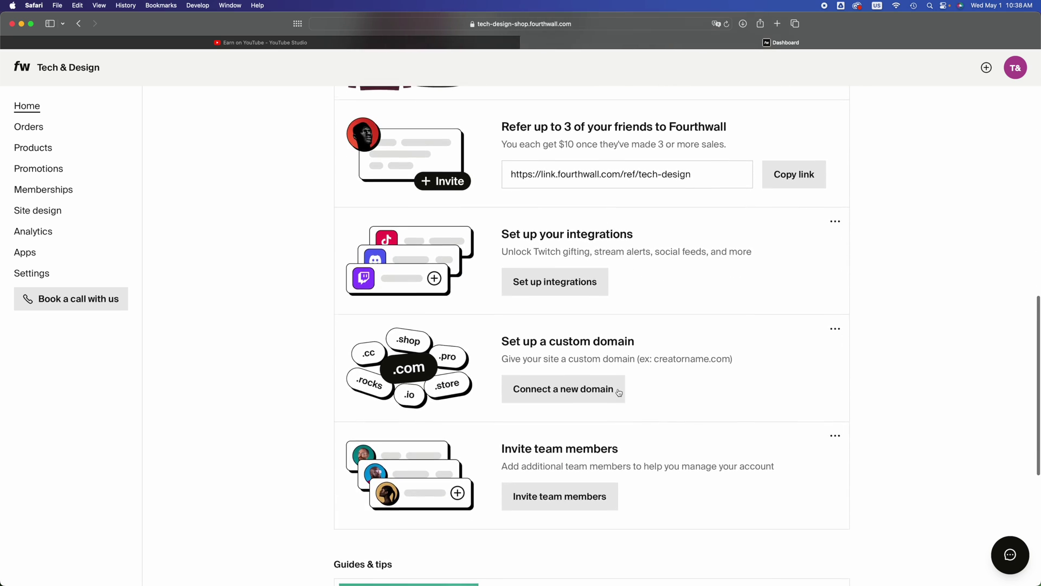
{"action": "scroll", "coordinate": [619, 392], "scroll_direction": "down", "scroll_amount": 5}
{"action": "scroll", "coordinate": [619, 392], "scroll_direction": "up", "scroll_amount": 15}
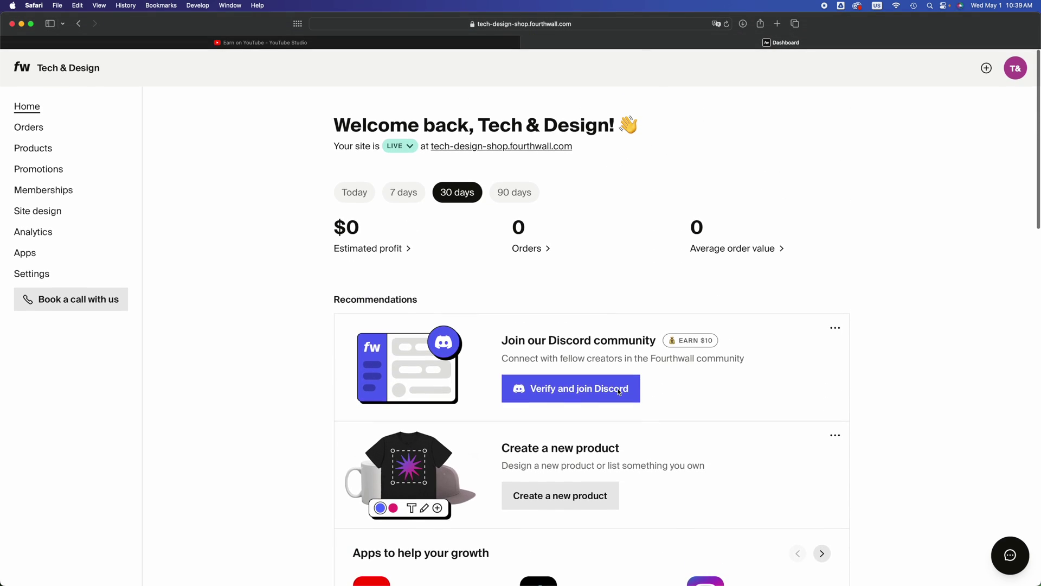
{"action": "scroll", "coordinate": [619, 391], "scroll_direction": "down", "scroll_amount": 5}
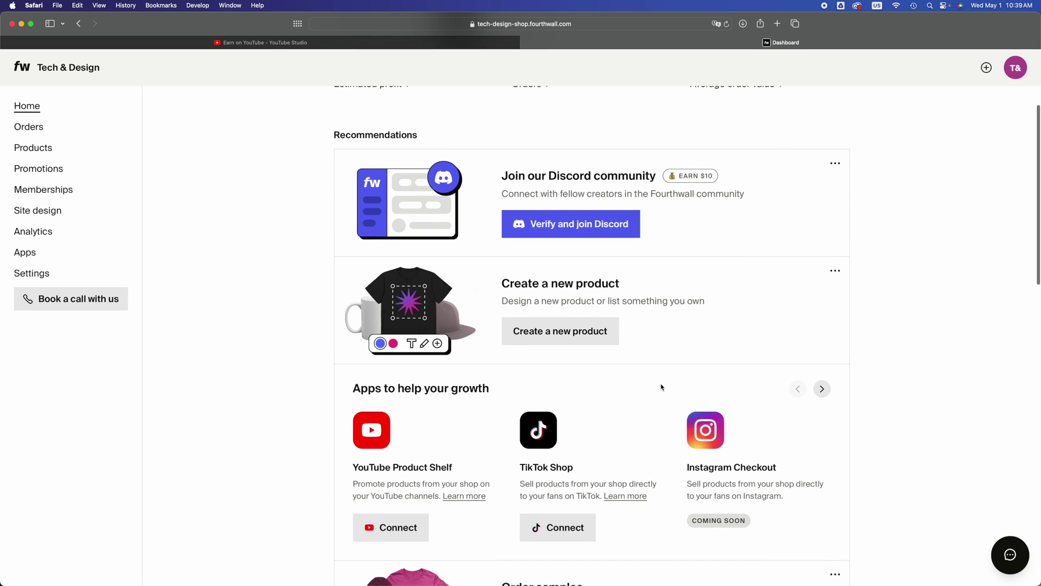
{"action": "scroll", "coordinate": [661, 386], "scroll_direction": "up", "scroll_amount": 1}
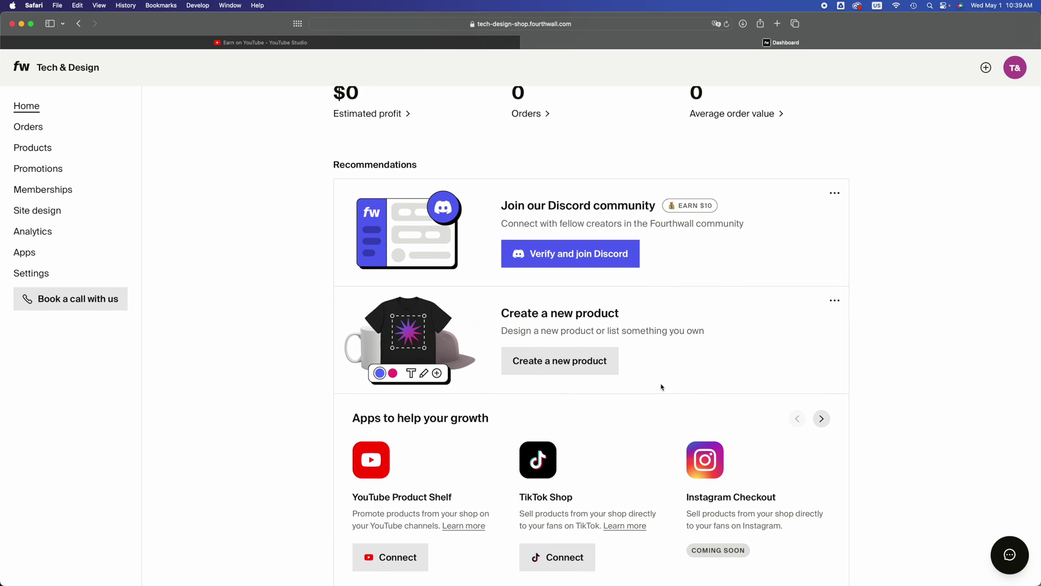
{"action": "scroll", "coordinate": [661, 386], "scroll_direction": "up", "scroll_amount": 4}
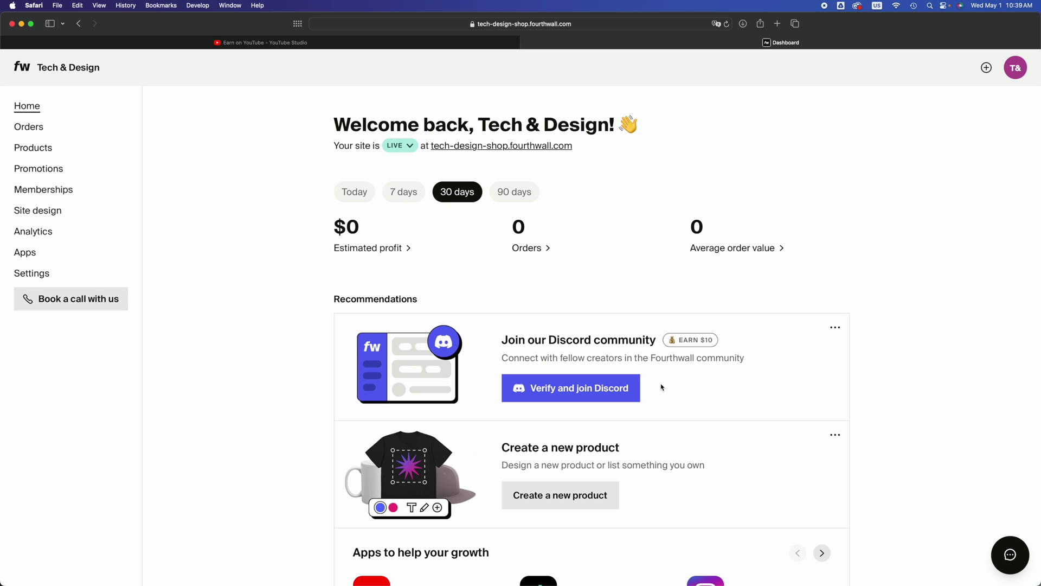